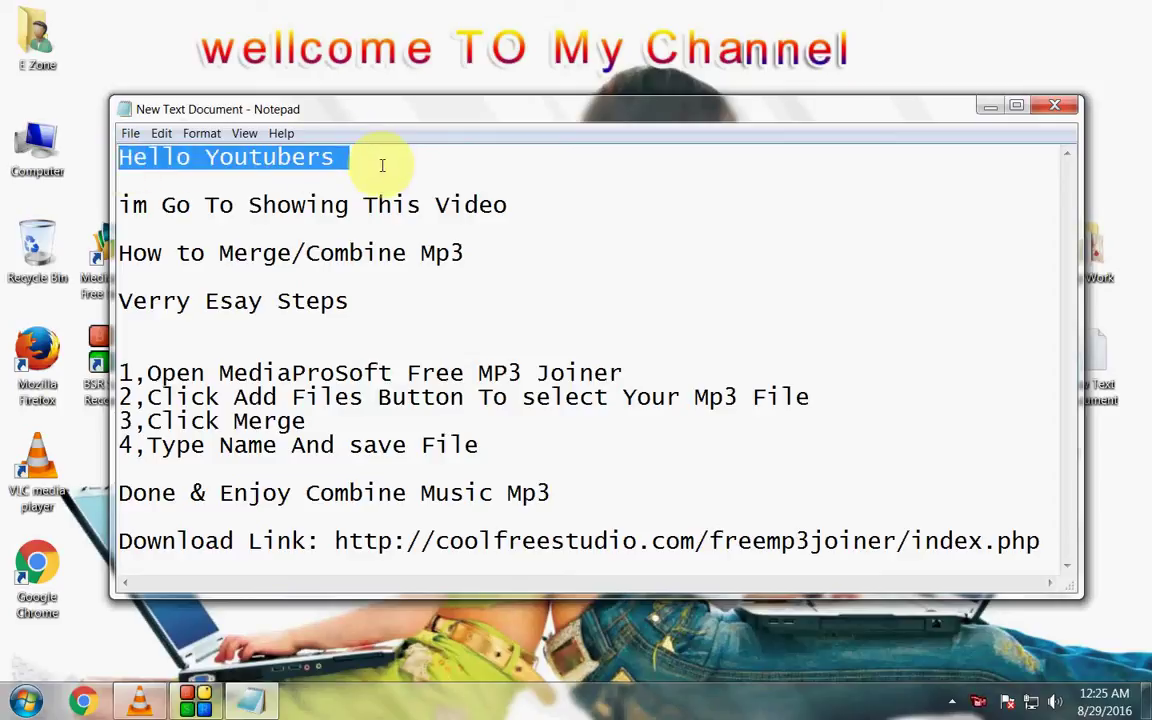
Read the introduction and the first instructions of the MP3 merging notes, highlighting lines along the way, and minimize the notes
{"action": "left_click", "coordinate": [383, 161]}
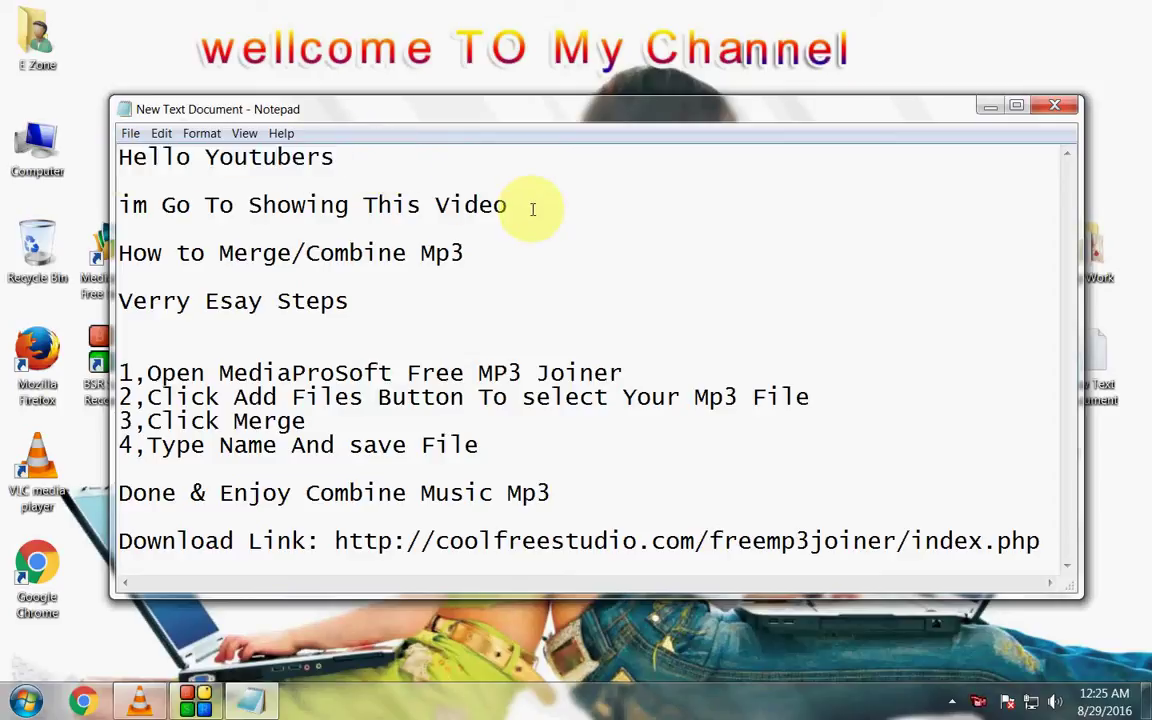
{"action": "left_click_drag", "start_coordinate": [512, 206], "coordinate": [116, 210]}
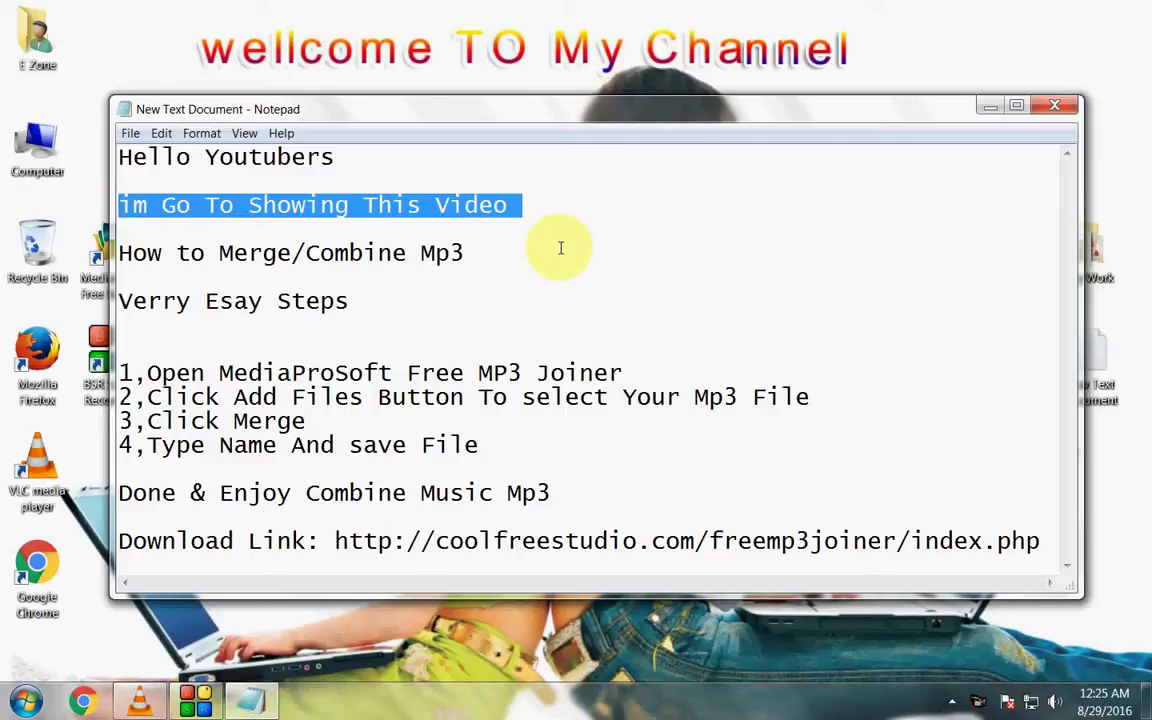
{"action": "left_click", "coordinate": [544, 214]}
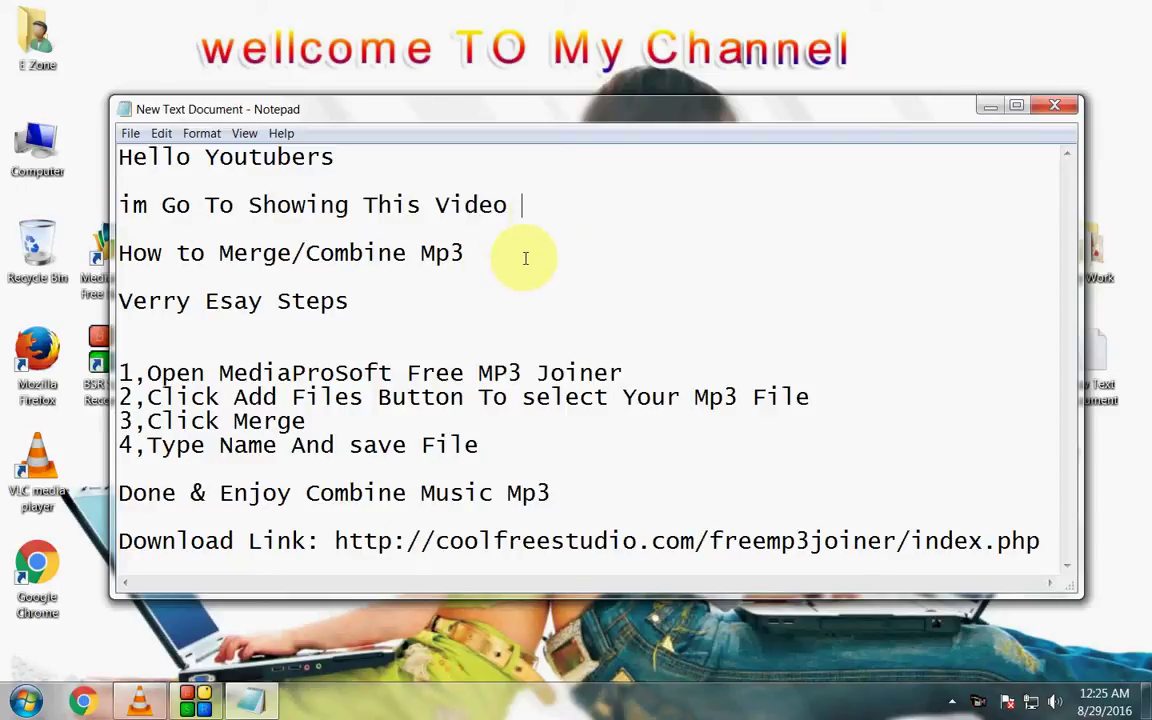
{"action": "left_click_drag", "start_coordinate": [485, 256], "coordinate": [103, 244]}
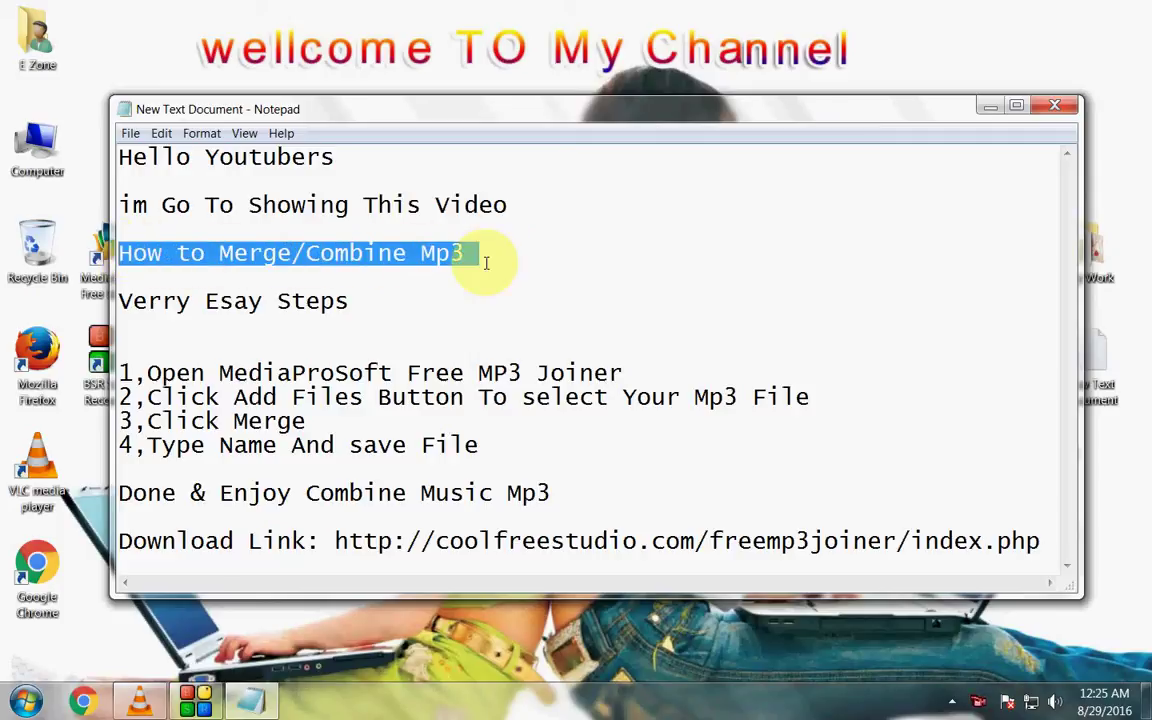
{"action": "left_click", "coordinate": [485, 255]}
{"action": "left_click_drag", "start_coordinate": [380, 298], "coordinate": [116, 301]}
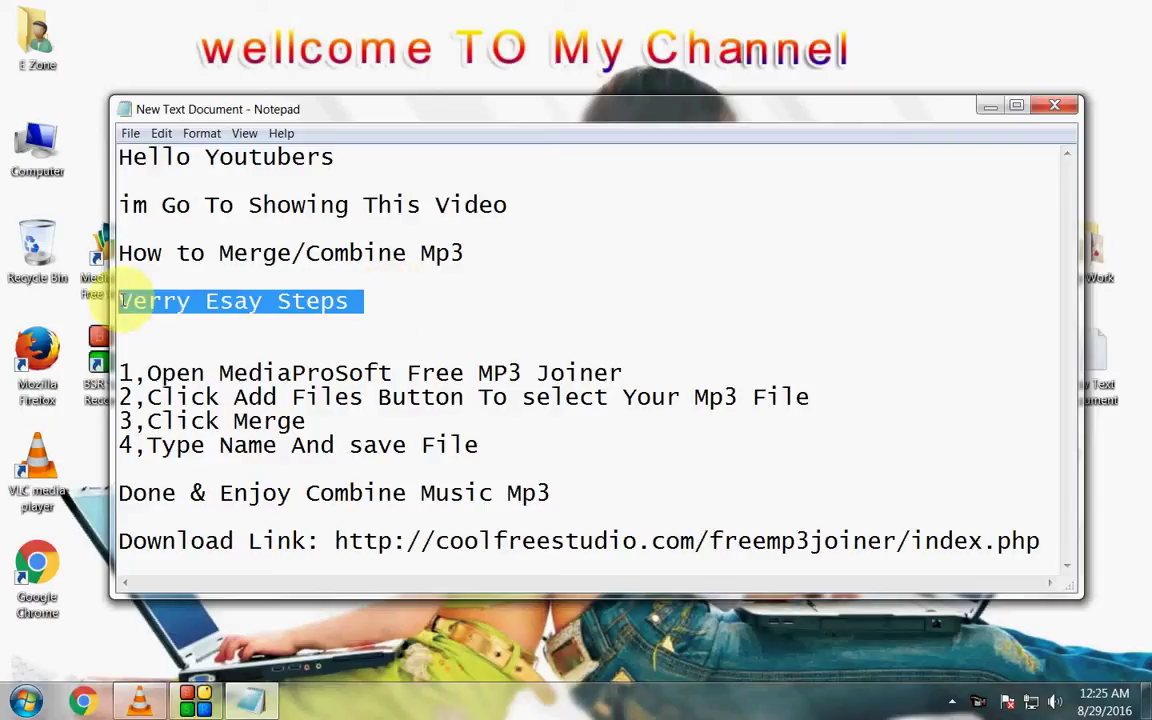
{"action": "left_click", "coordinate": [414, 307]}
{"action": "left_click_drag", "start_coordinate": [648, 371], "coordinate": [103, 373]}
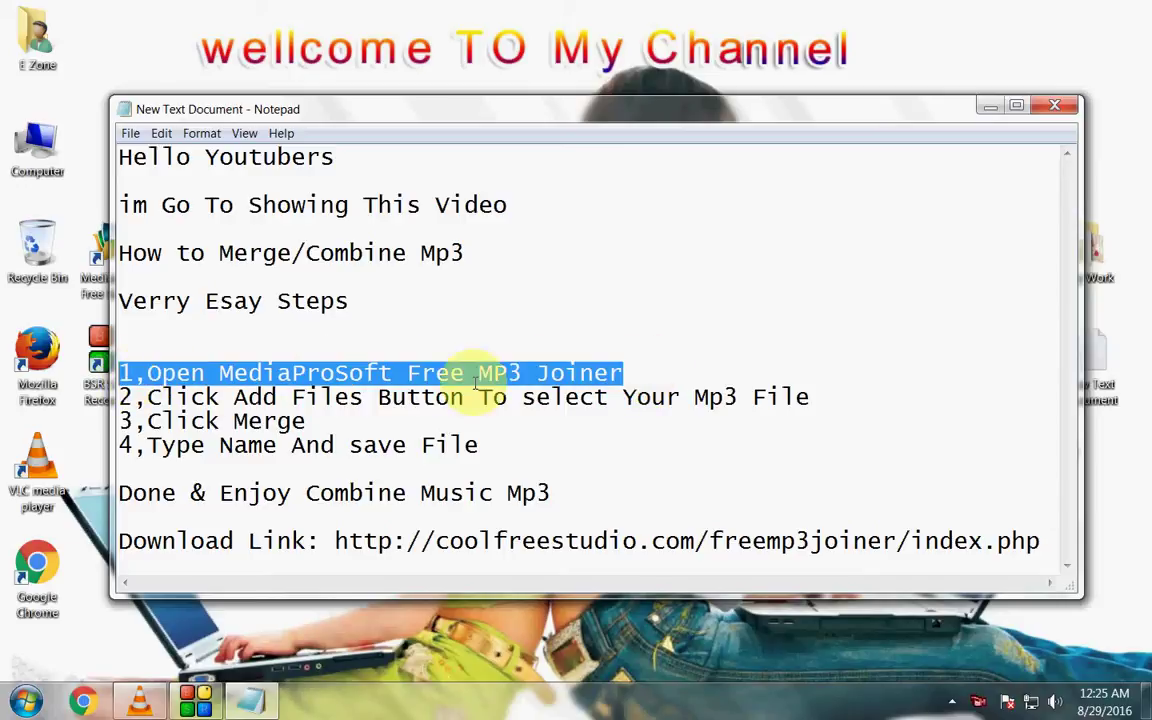
{"action": "left_click", "coordinate": [812, 397]}
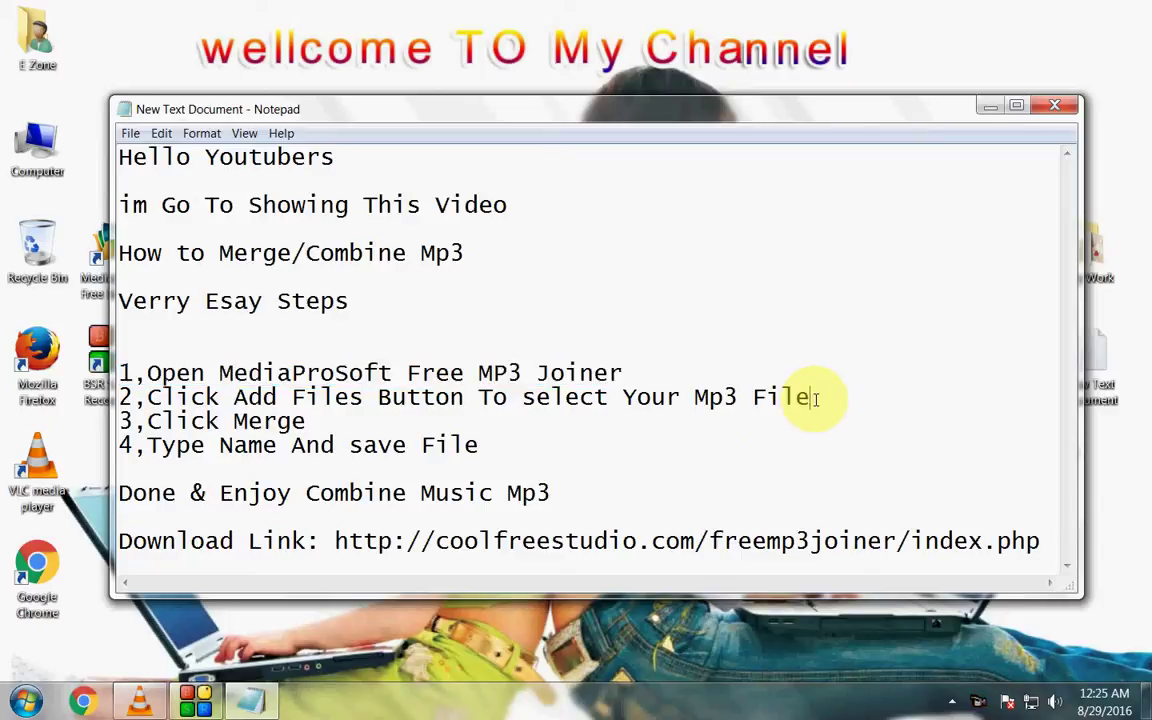
{"action": "left_click", "coordinate": [990, 106]}
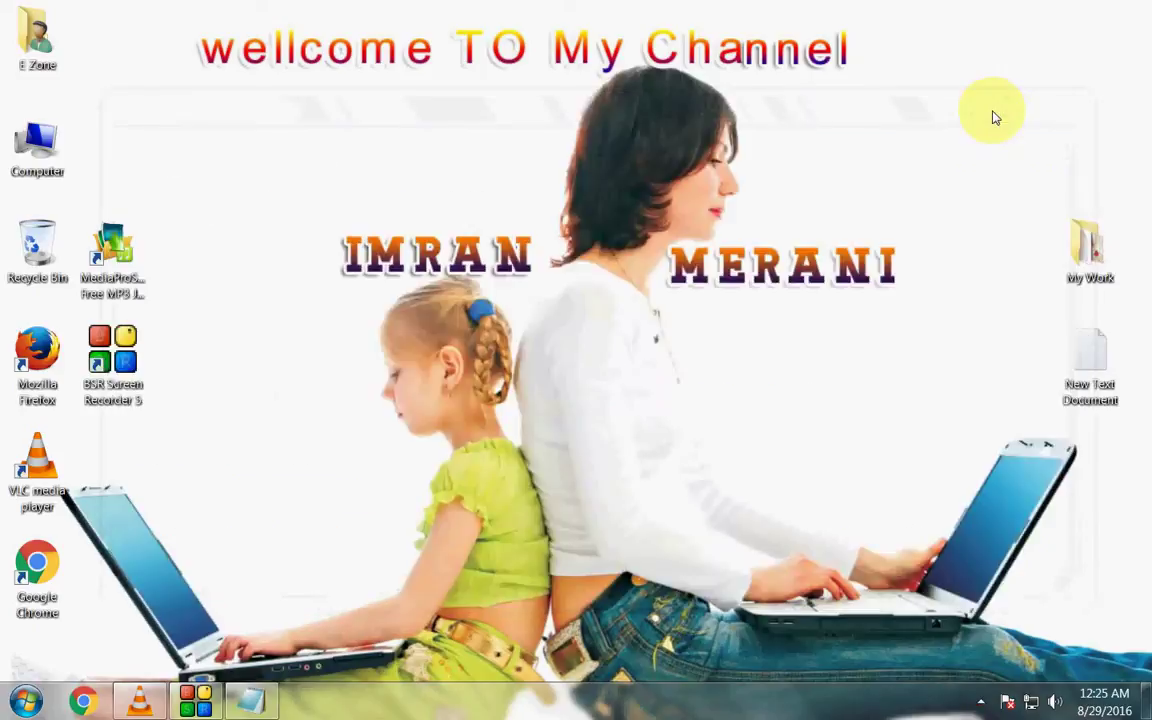
Launch MediaProSoft Free MP3 Joiner from the desktop, decline the offered update, and move its window toward the middle of the screen
{"action": "left_click", "coordinate": [112, 253]}
{"action": "double_click", "coordinate": [112, 253]}
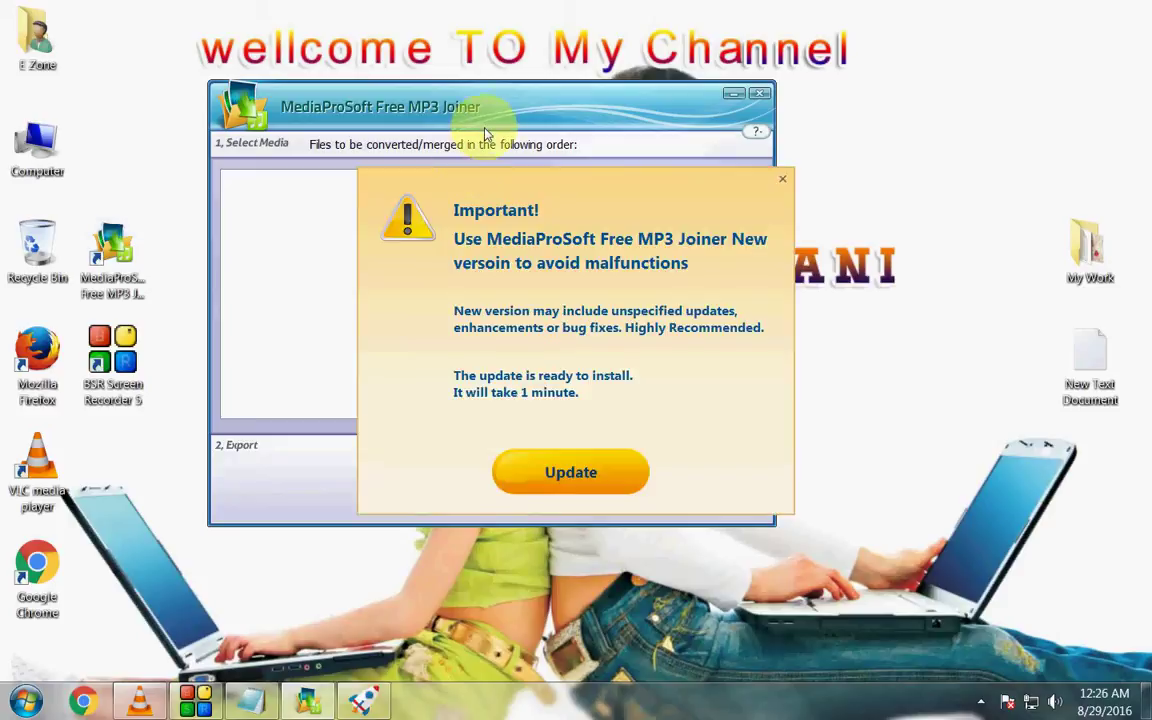
{"action": "left_click", "coordinate": [786, 185]}
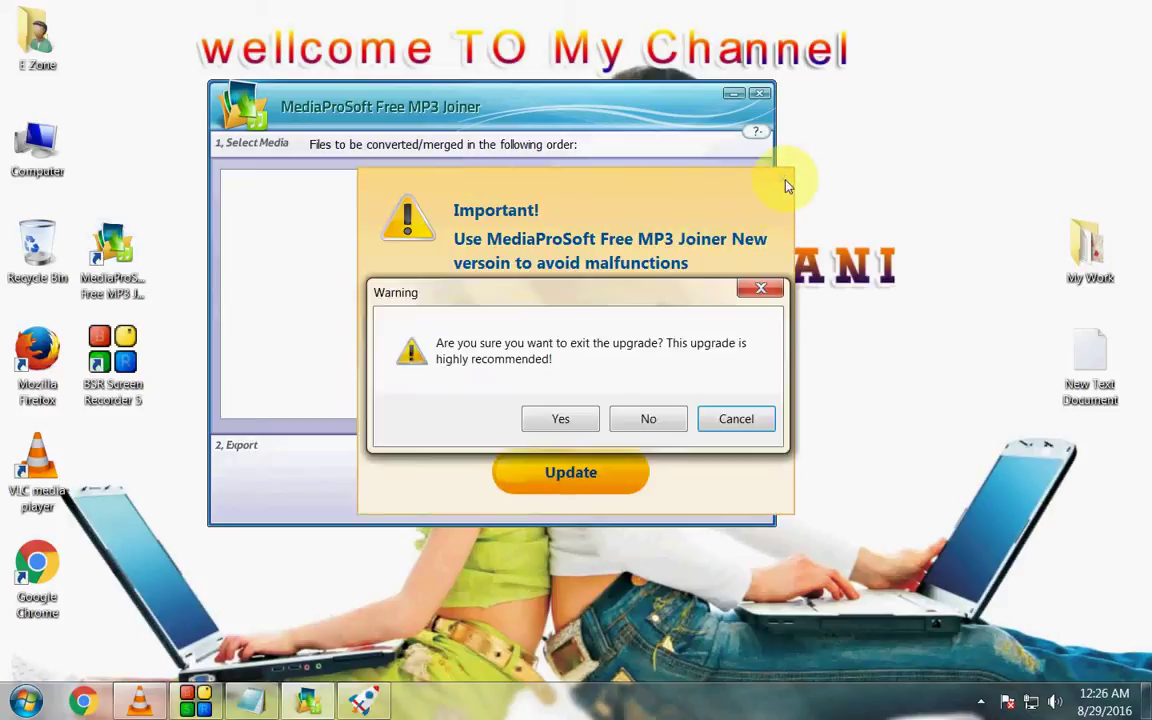
{"action": "left_click", "coordinate": [553, 418]}
{"action": "left_click_drag", "start_coordinate": [480, 107], "coordinate": [558, 157]}
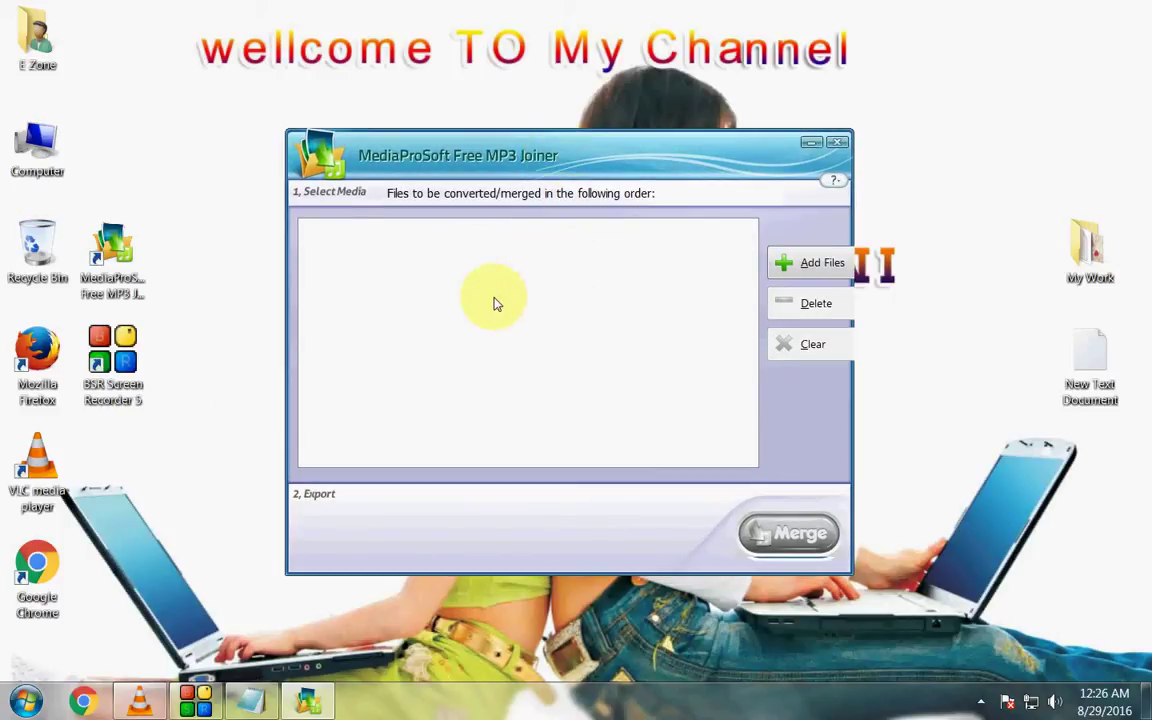
Review instruction 2 about adding MP3 files in the Notepad notes and return to the MP3 joiner
{"action": "left_click", "coordinate": [262, 707]}
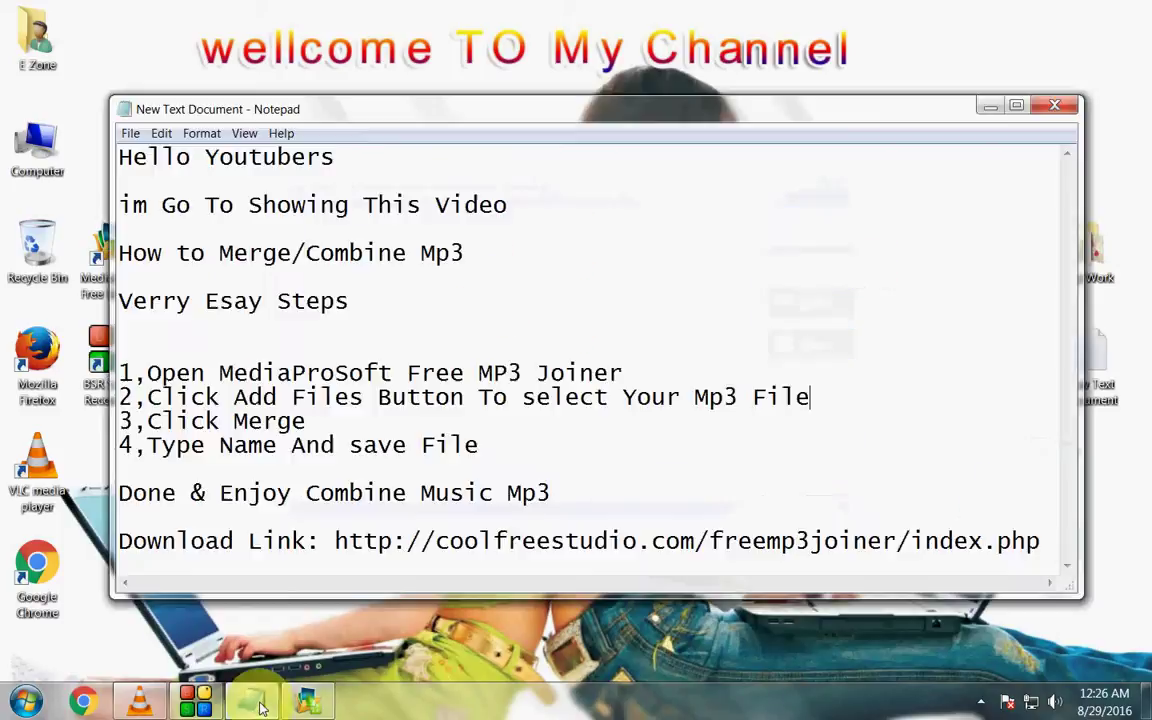
{"action": "left_click_drag", "start_coordinate": [808, 398], "coordinate": [120, 400]}
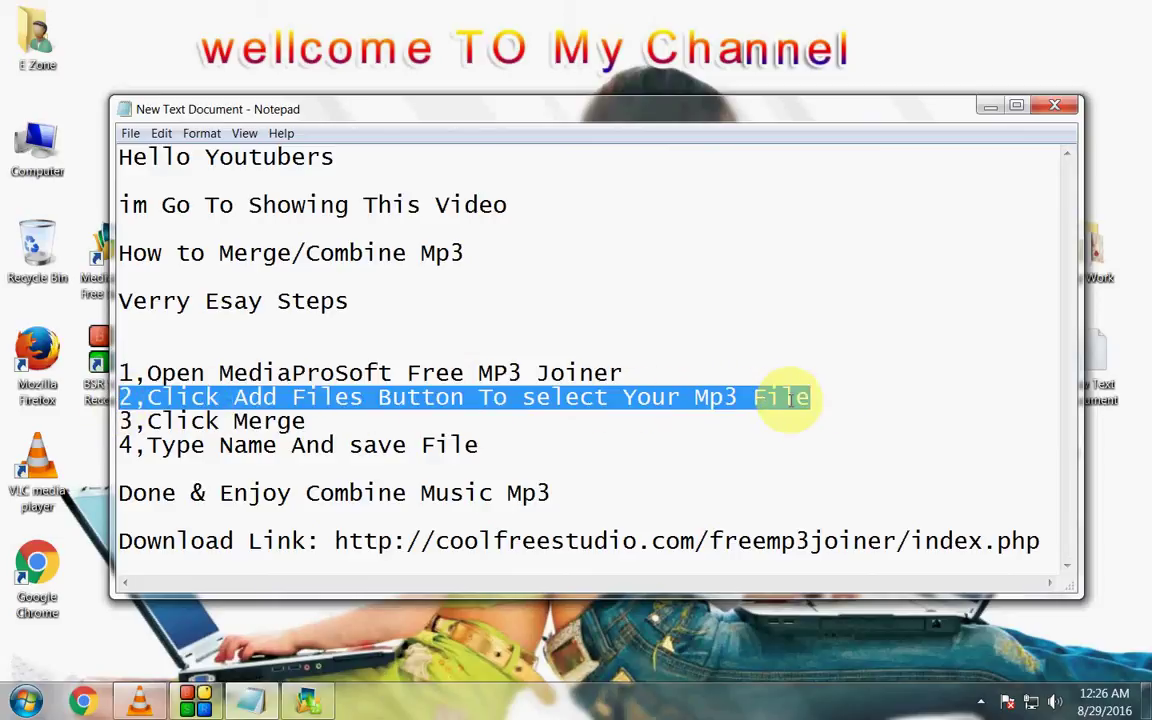
{"action": "left_click", "coordinate": [924, 384]}
{"action": "left_click", "coordinate": [985, 108]}
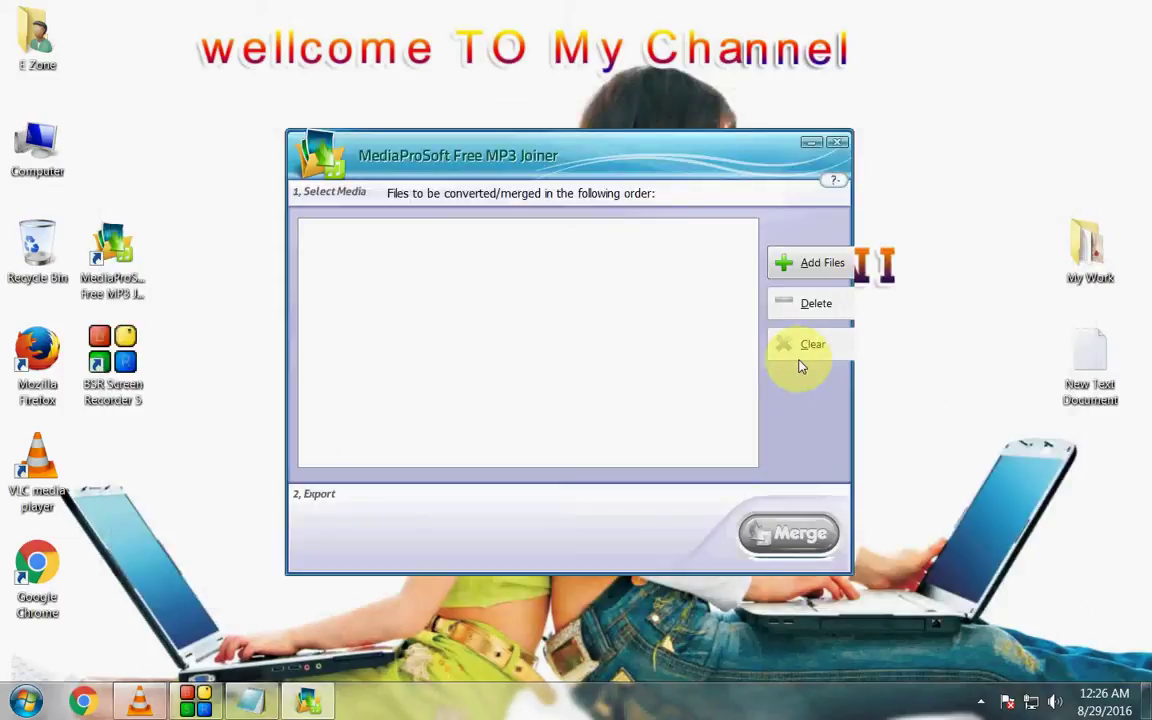
Add Jabra Fan (Hindi) from the mp3 folder inside My Work on the Desktop to the merge list
{"action": "left_click", "coordinate": [820, 266]}
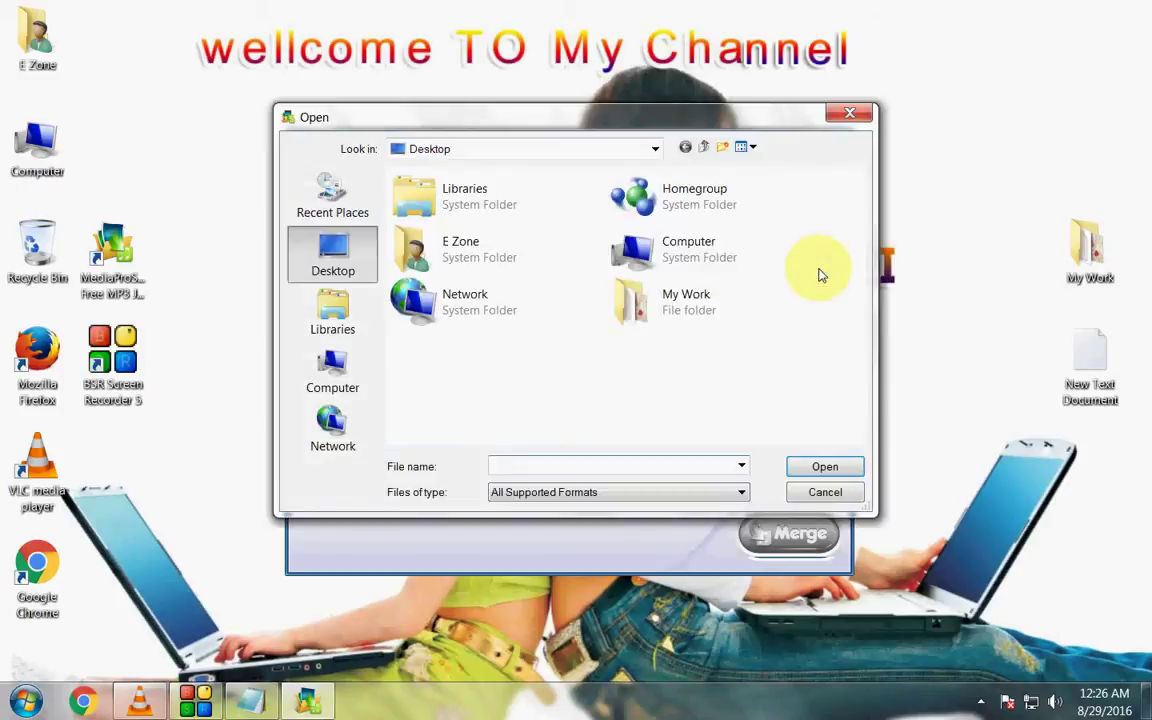
{"action": "left_click", "coordinate": [665, 305]}
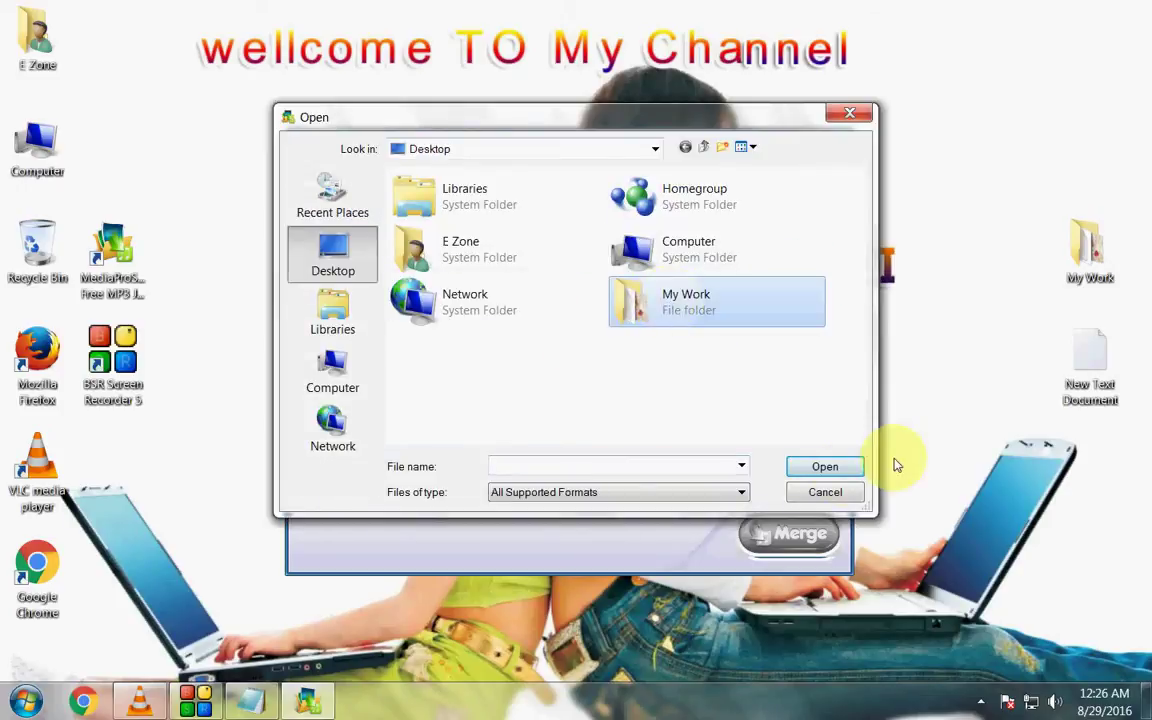
{"action": "left_click", "coordinate": [830, 466]}
{"action": "left_click", "coordinate": [418, 250]}
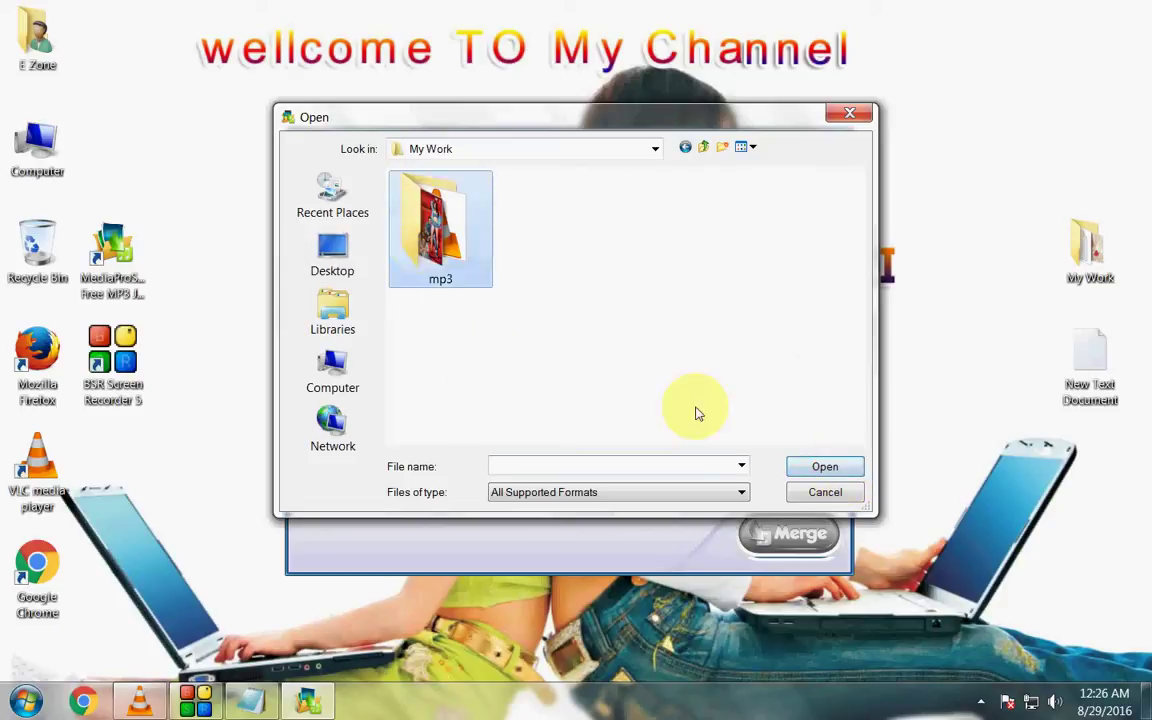
{"action": "left_click", "coordinate": [815, 466]}
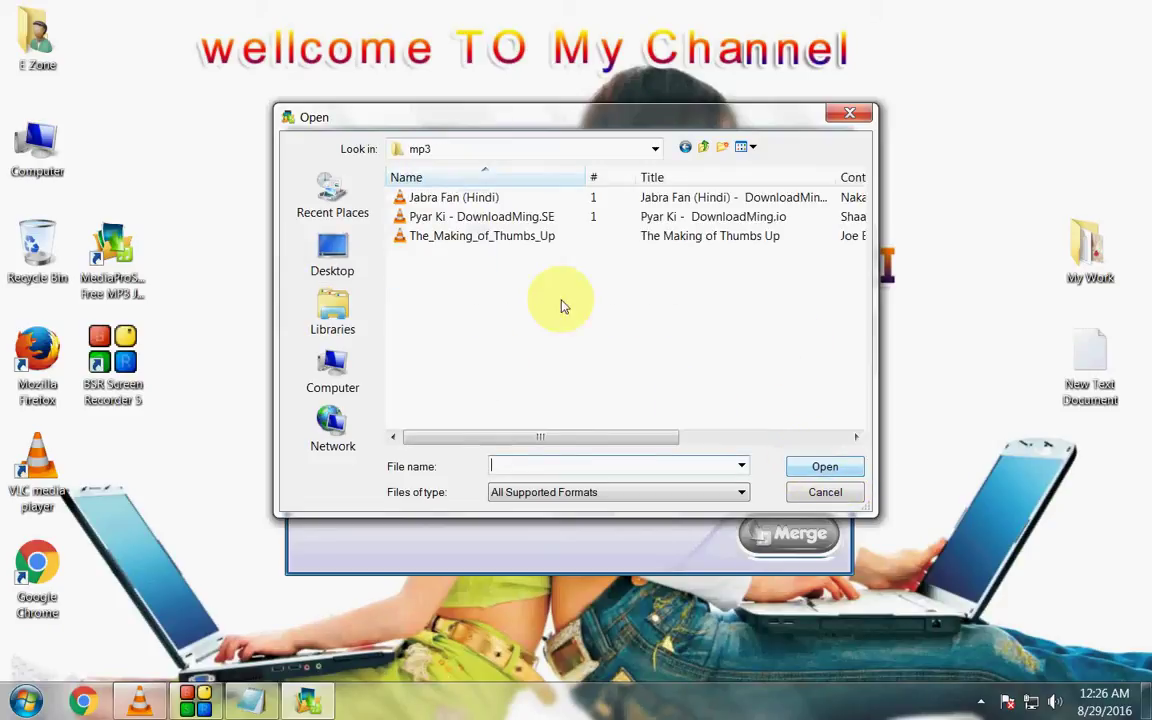
{"action": "left_click", "coordinate": [458, 199]}
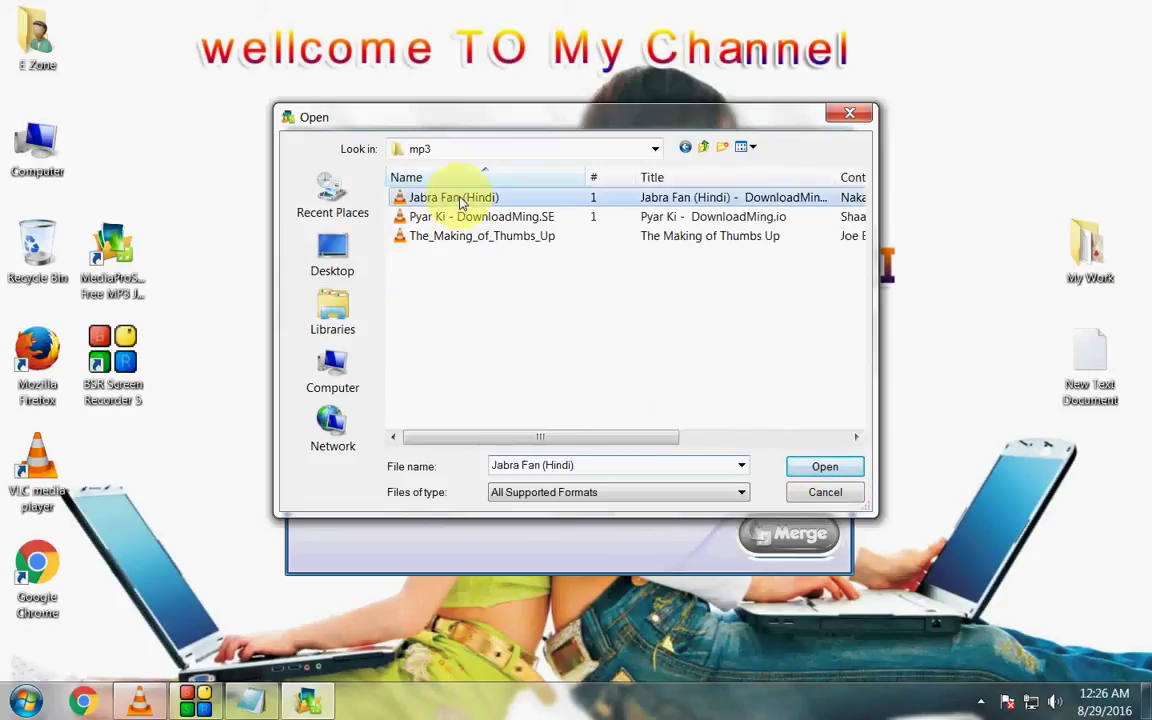
{"action": "left_click", "coordinate": [815, 466]}
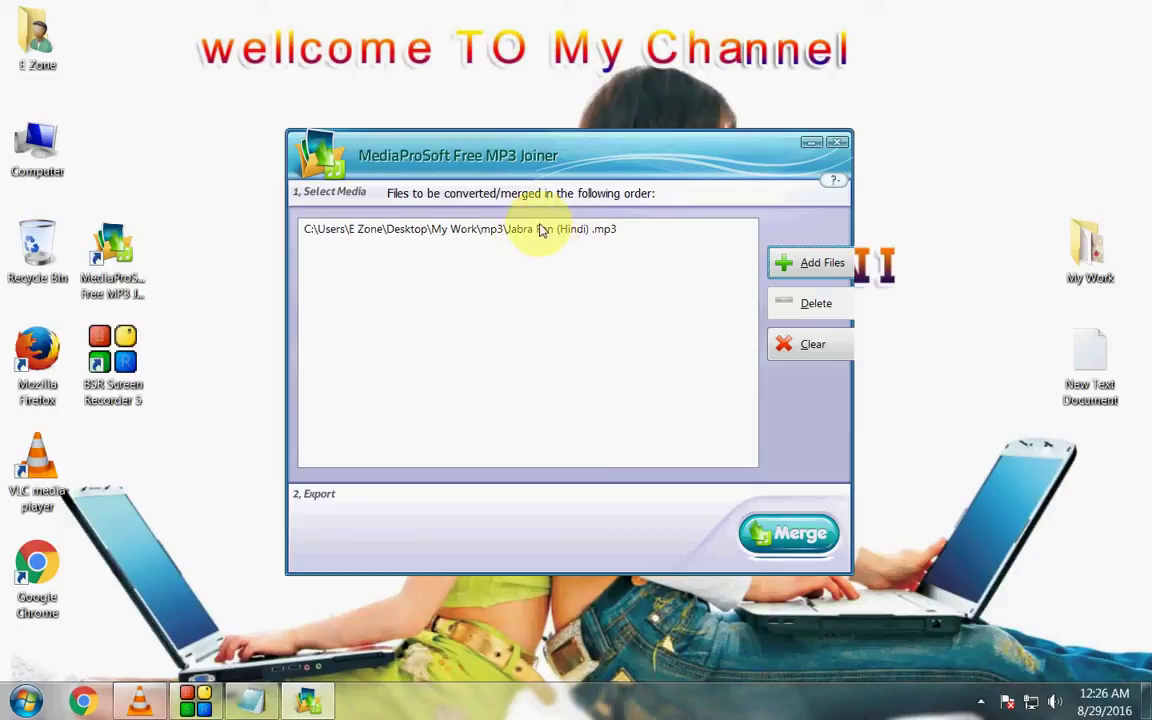
Add Pyar Ki - DownloadMing.SE from the mp3 folder as the second file to merge
{"action": "left_click", "coordinate": [818, 268]}
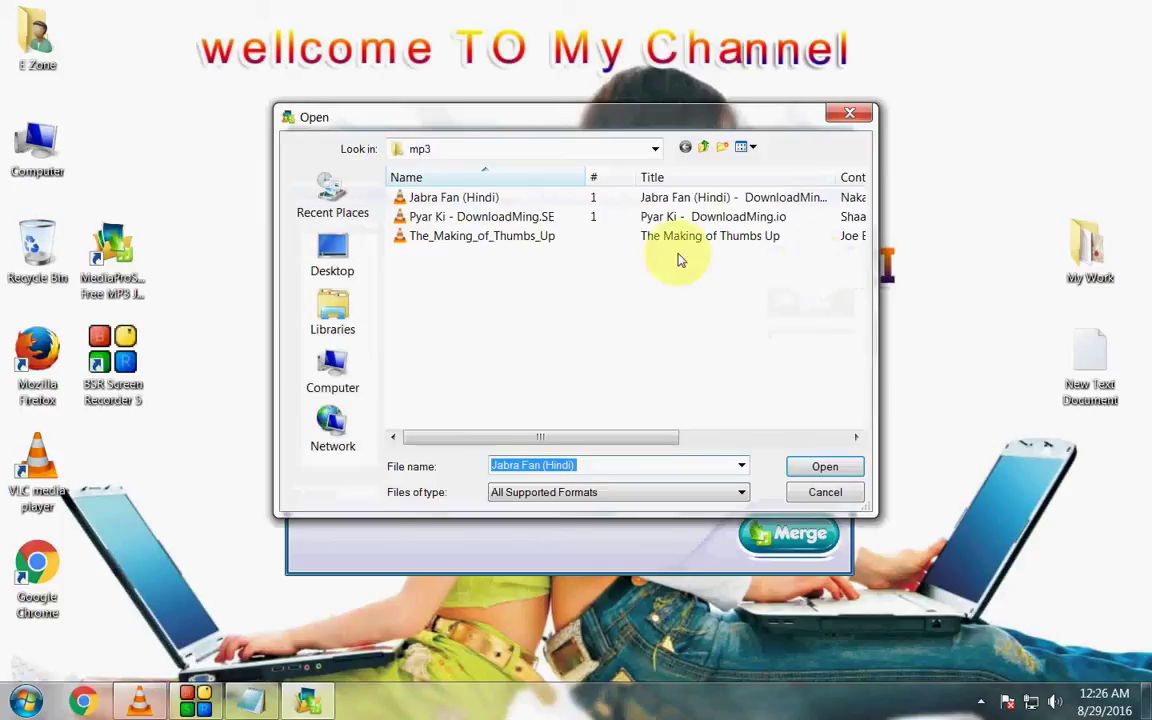
{"action": "left_click", "coordinate": [470, 219]}
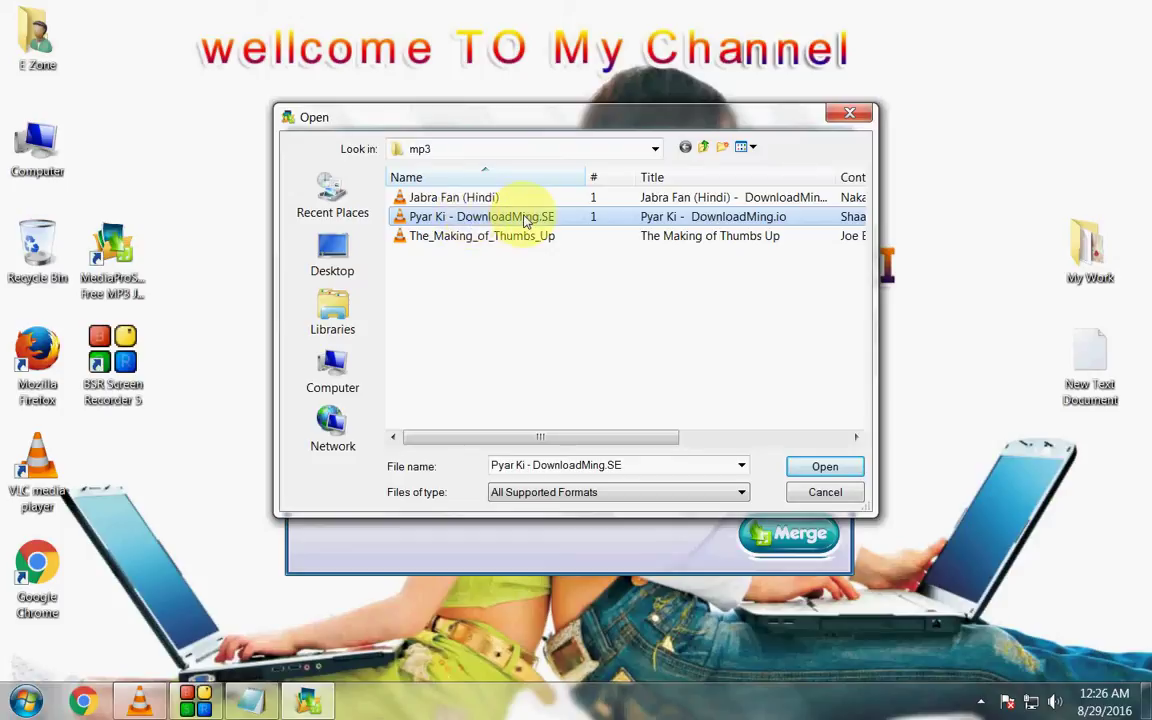
{"action": "left_click", "coordinate": [826, 470]}
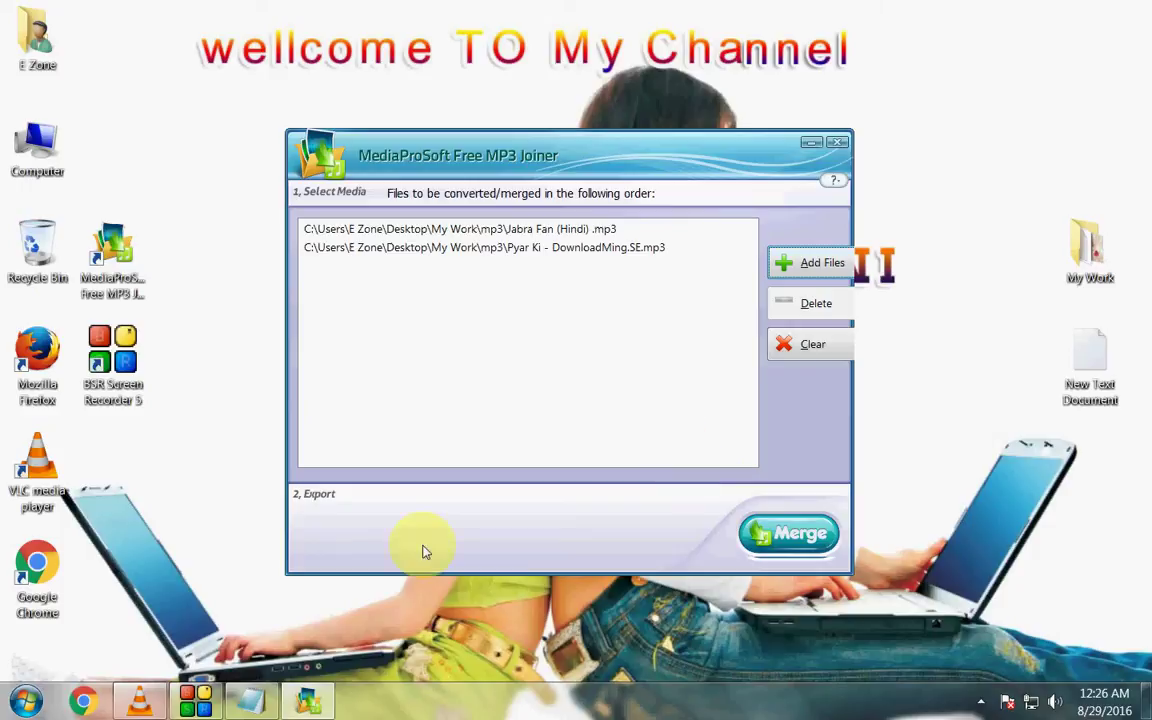
Check instruction 3 in the Notepad notes and start merging the two listed MP3 files
{"action": "left_click", "coordinate": [255, 700]}
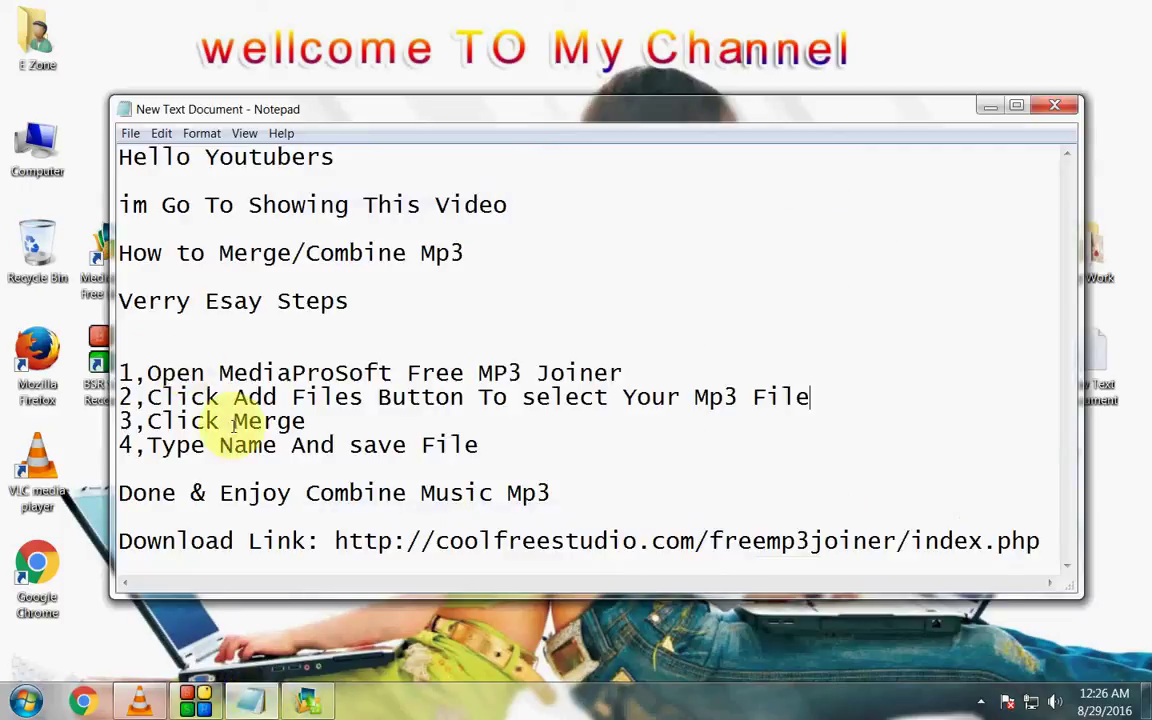
{"action": "left_click_drag", "start_coordinate": [306, 421], "coordinate": [120, 421]}
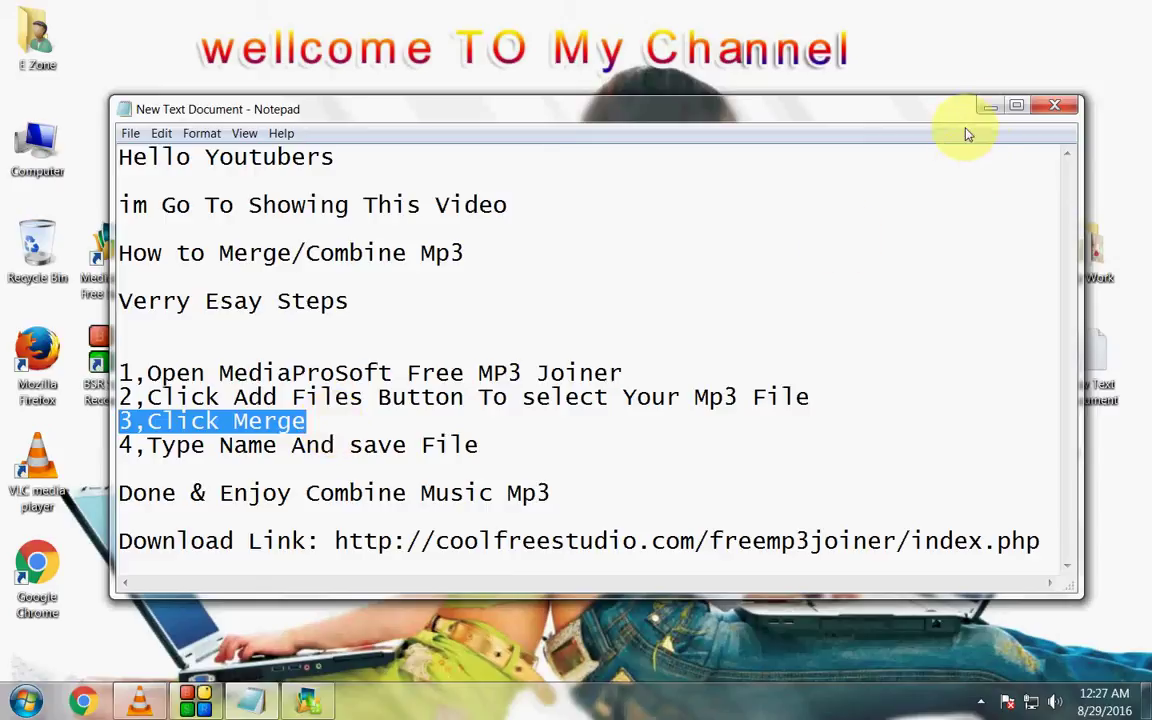
{"action": "left_click", "coordinate": [987, 108]}
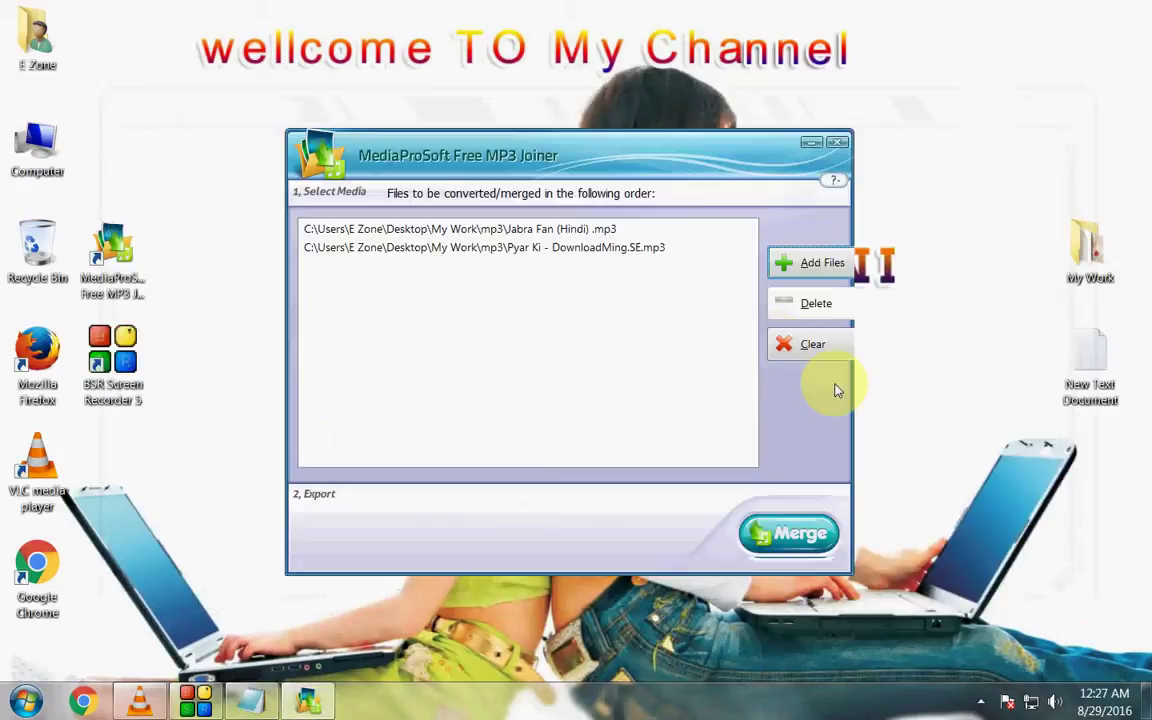
{"action": "left_click", "coordinate": [785, 543]}
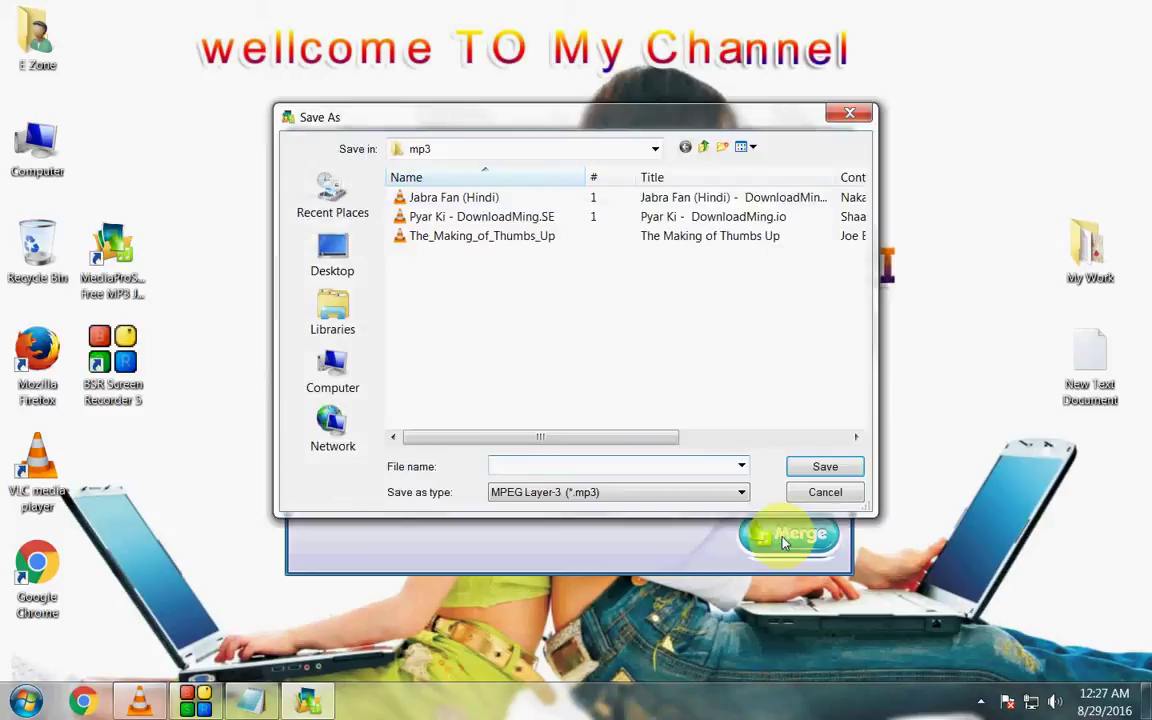
Read the save instruction, closing line and download link in the Notepad notes, and close the notes
{"action": "left_click", "coordinate": [250, 703]}
{"action": "left_click_drag", "start_coordinate": [500, 445], "coordinate": [110, 445]}
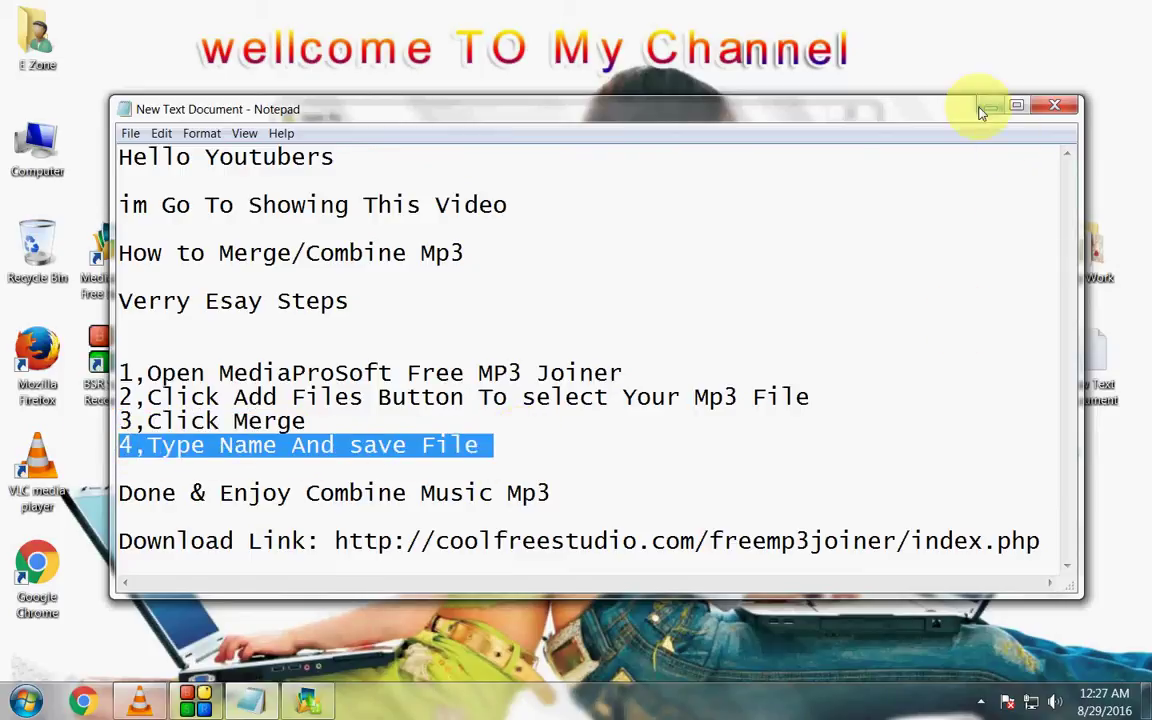
{"action": "left_click_drag", "start_coordinate": [552, 494], "coordinate": [112, 497]}
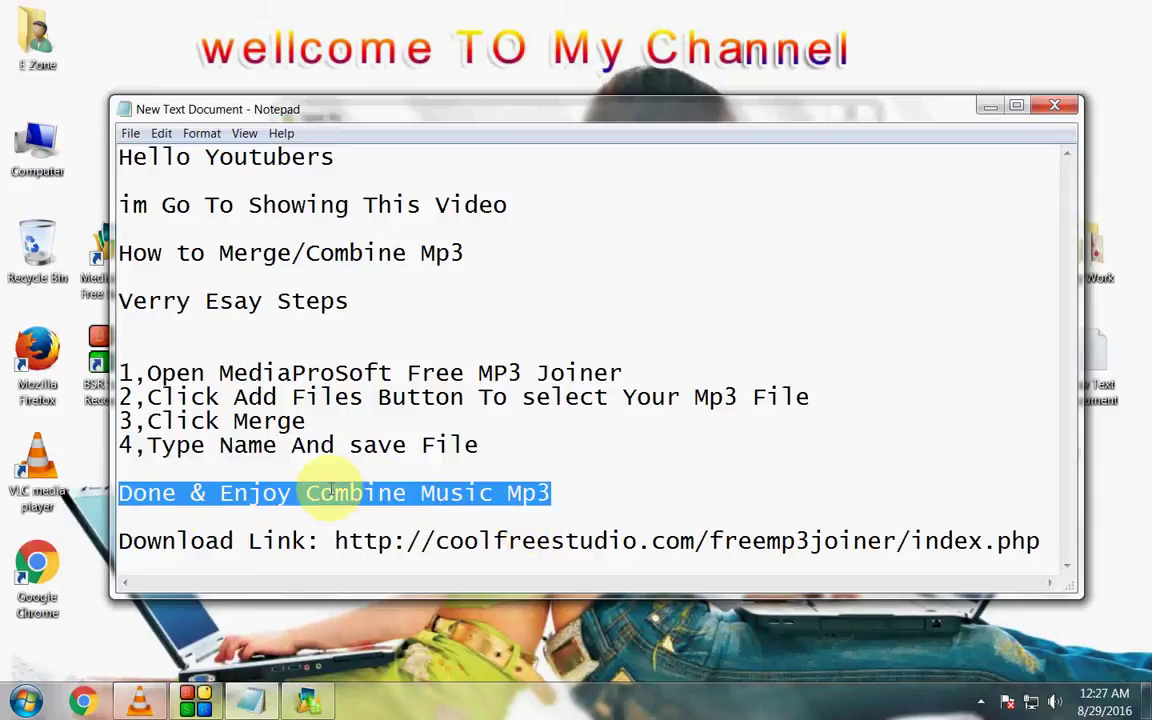
{"action": "left_click", "coordinate": [579, 494]}
{"action": "left_click_drag", "start_coordinate": [1044, 540], "coordinate": [116, 542]}
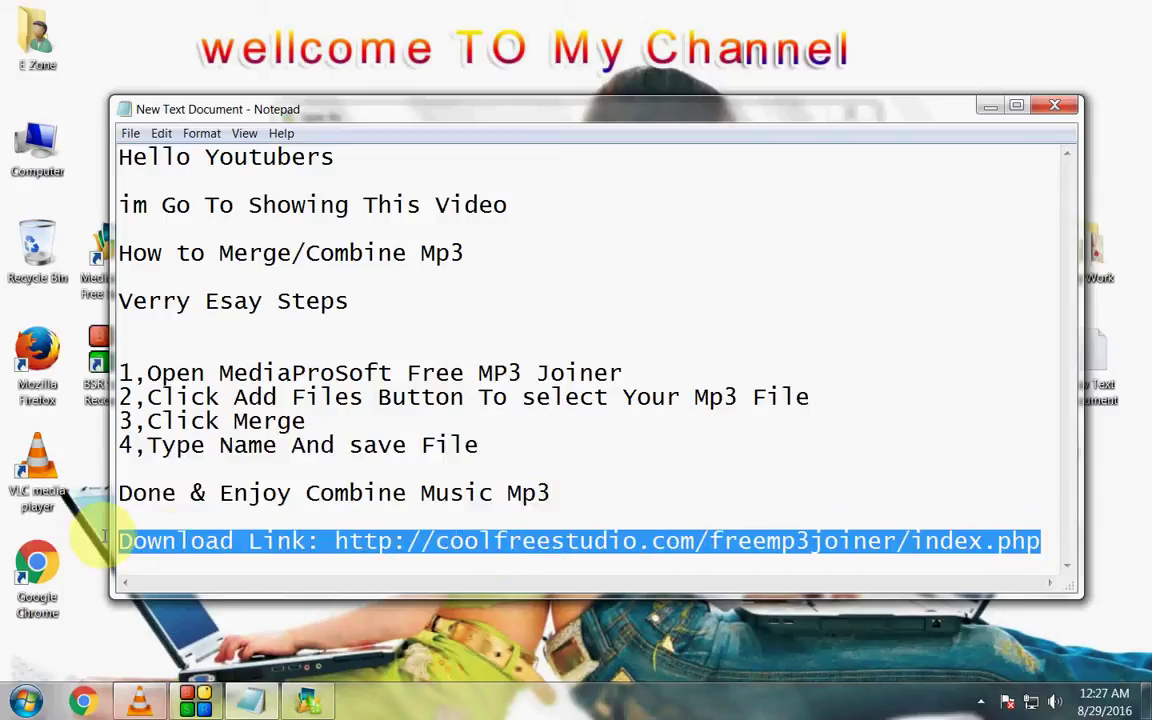
{"action": "left_click", "coordinate": [1016, 447]}
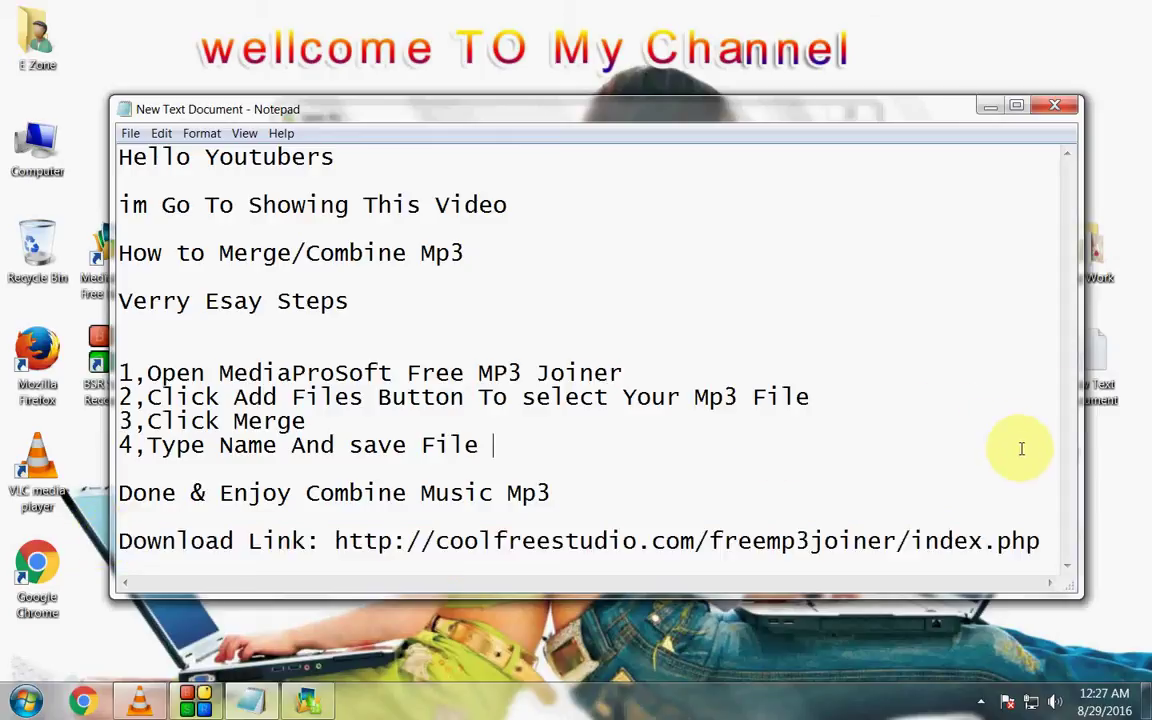
{"action": "left_click", "coordinate": [1058, 106]}
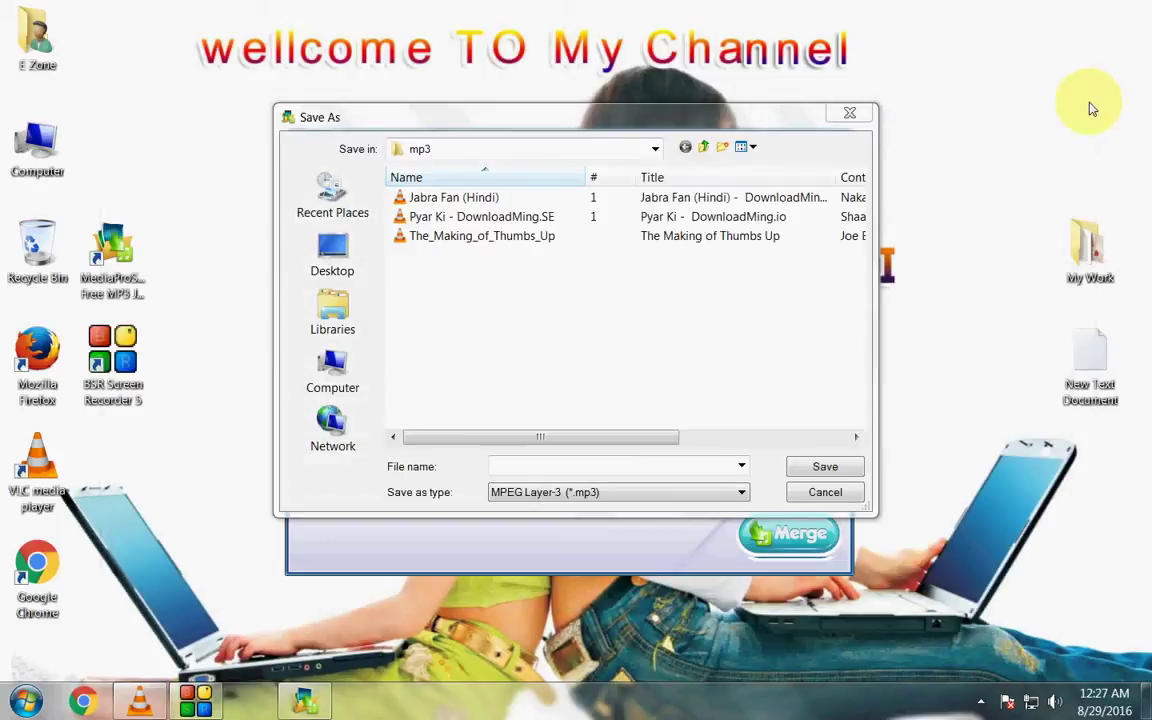
Save the merged MP3 on the Desktop as My Song, and close the MP3 joiner when processing is complete
{"action": "left_click", "coordinate": [335, 255]}
{"action": "left_click", "coordinate": [557, 465]}
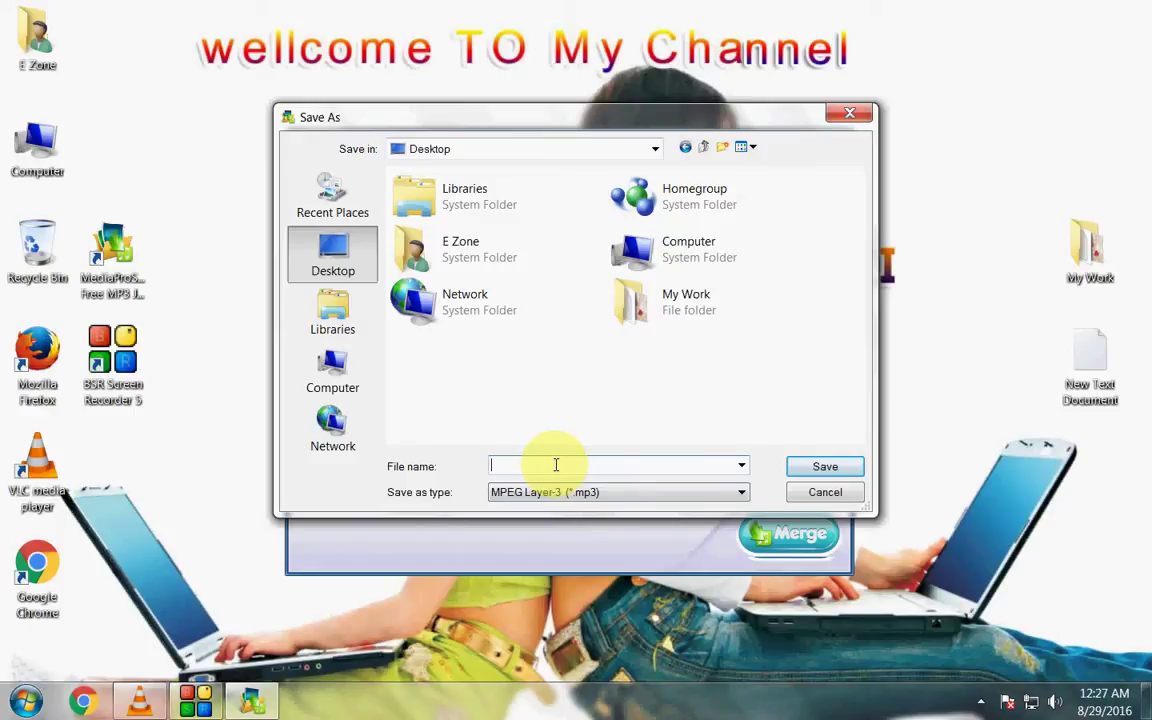
{"action": "type", "text": "My "}
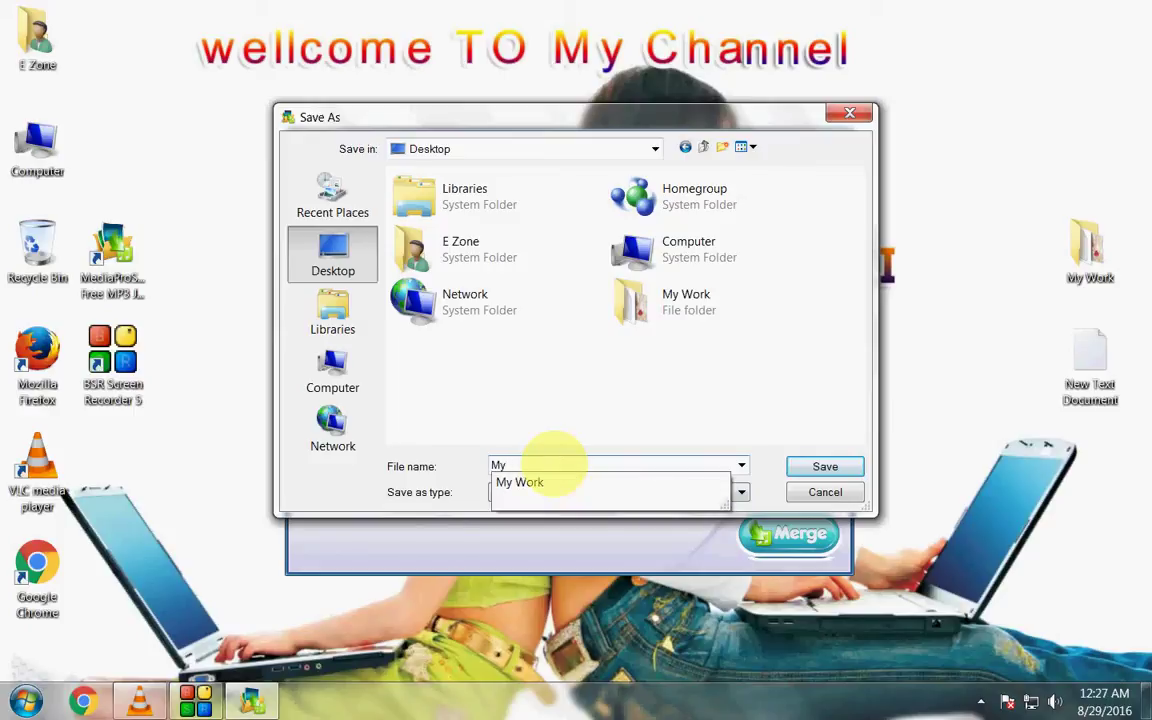
{"action": "type", "text": "Song"}
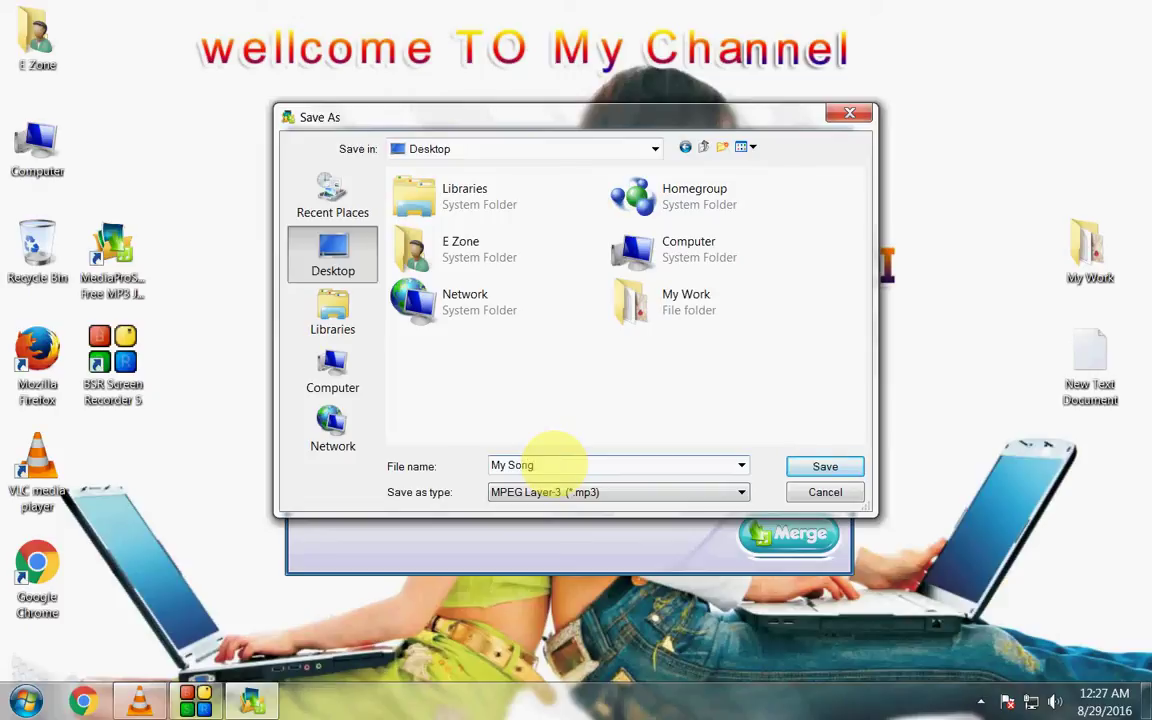
{"action": "left_click", "coordinate": [818, 466]}
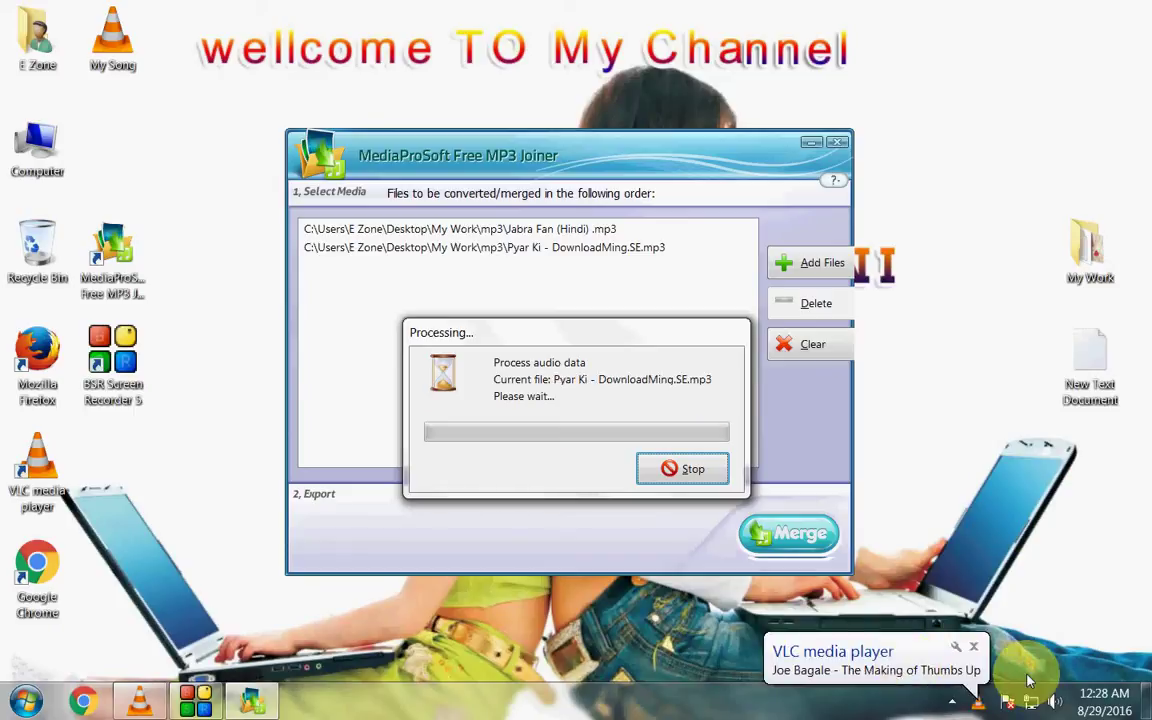
{"action": "left_click", "coordinate": [975, 648]}
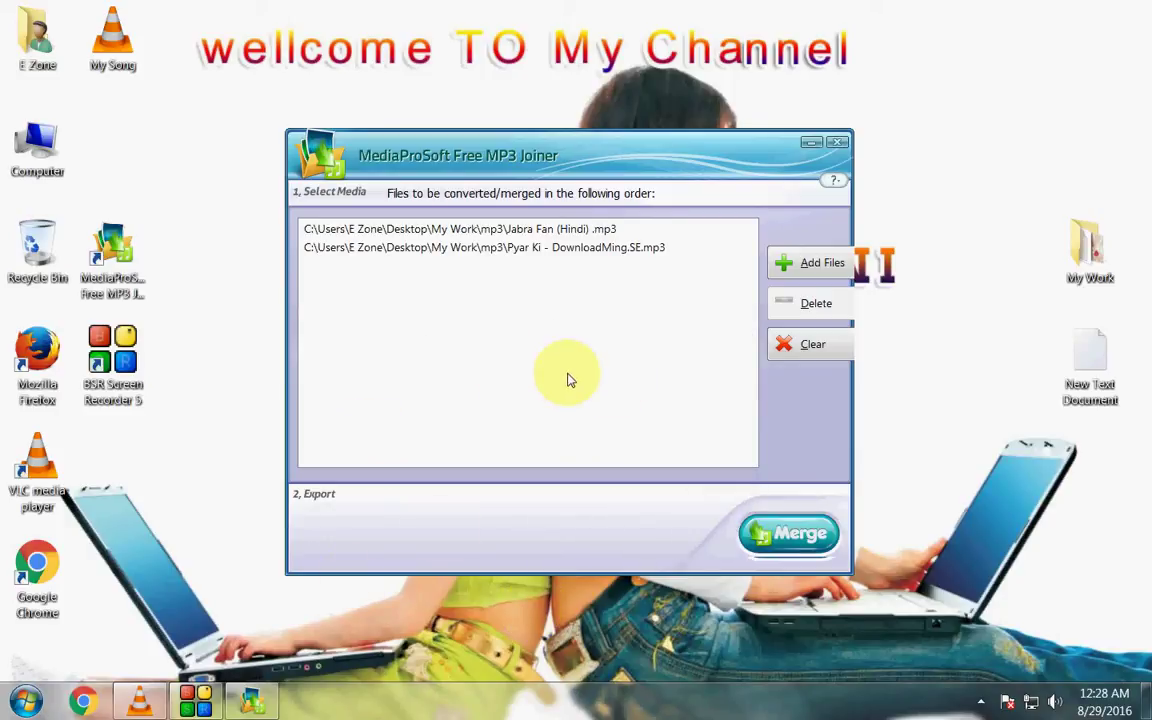
{"action": "left_click", "coordinate": [838, 146]}
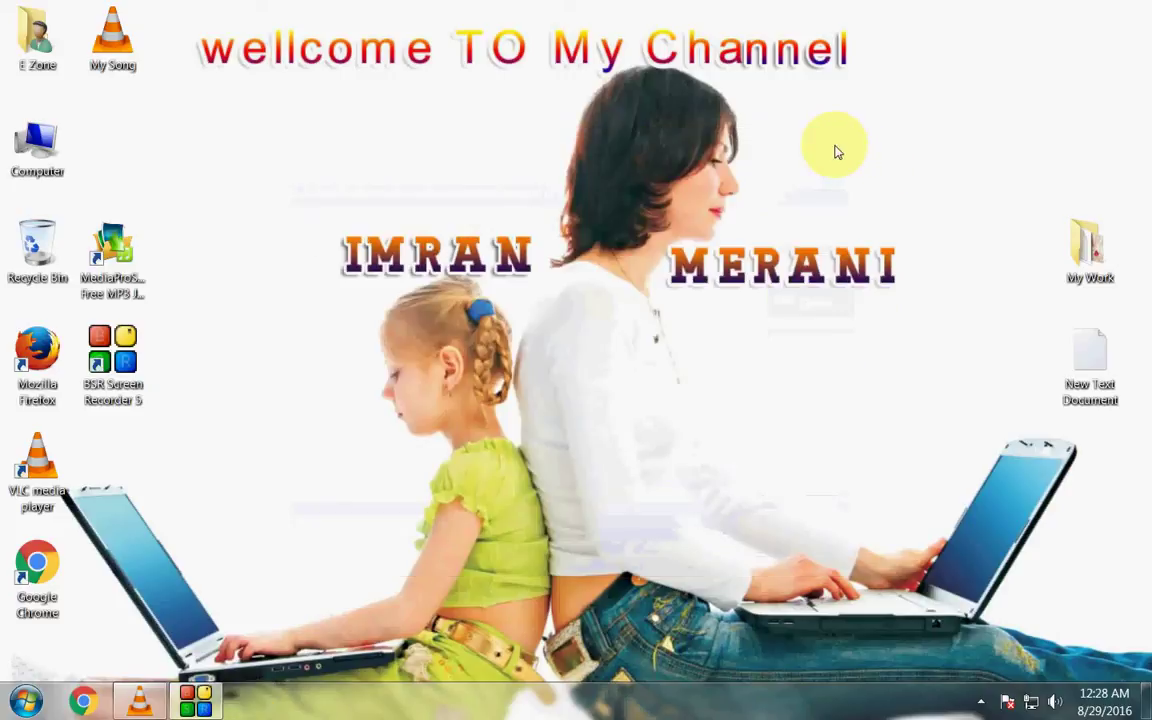
Play My Song from the Desktop in VLC media player and bring the player window into clear view
{"action": "left_click", "coordinate": [118, 63]}
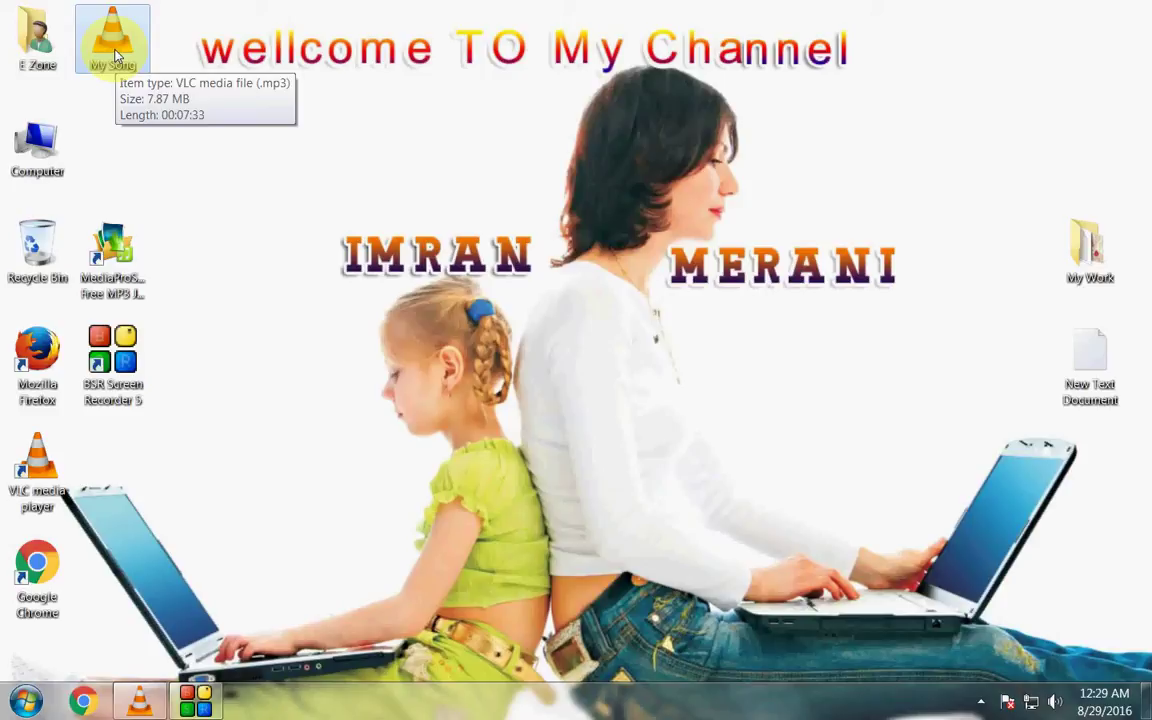
{"action": "double_click", "coordinate": [118, 57]}
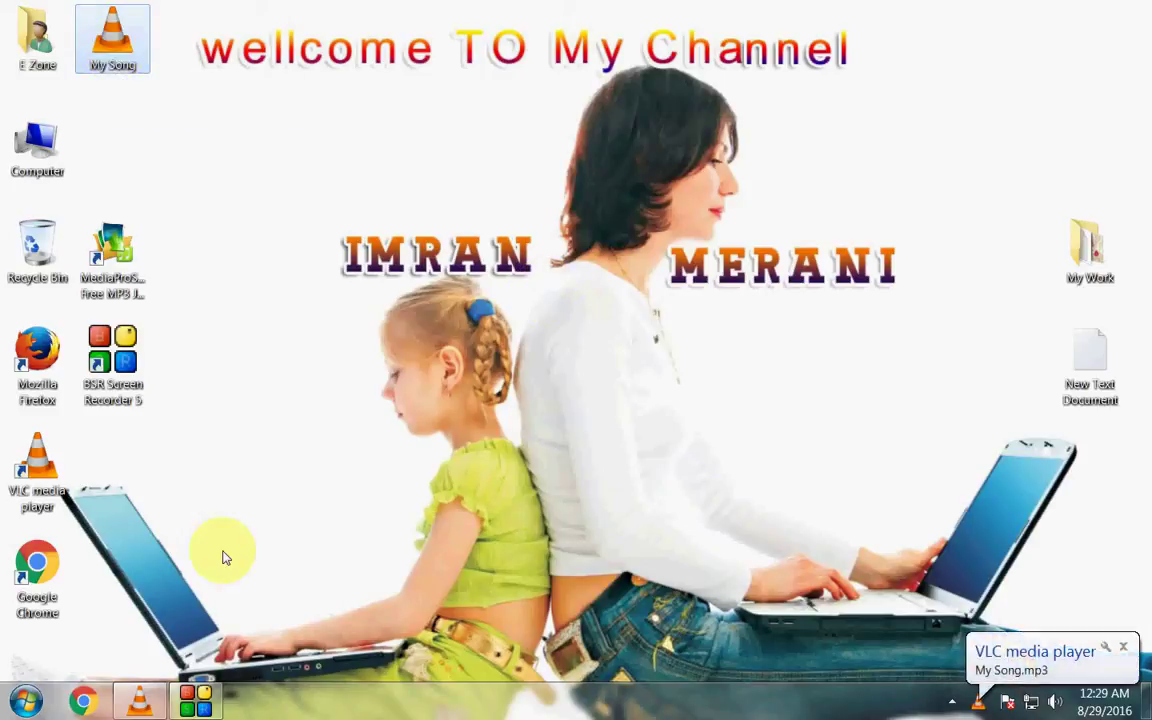
{"action": "left_click", "coordinate": [143, 690]}
{"action": "left_click_drag", "start_coordinate": [358, 548], "coordinate": [494, 308]}
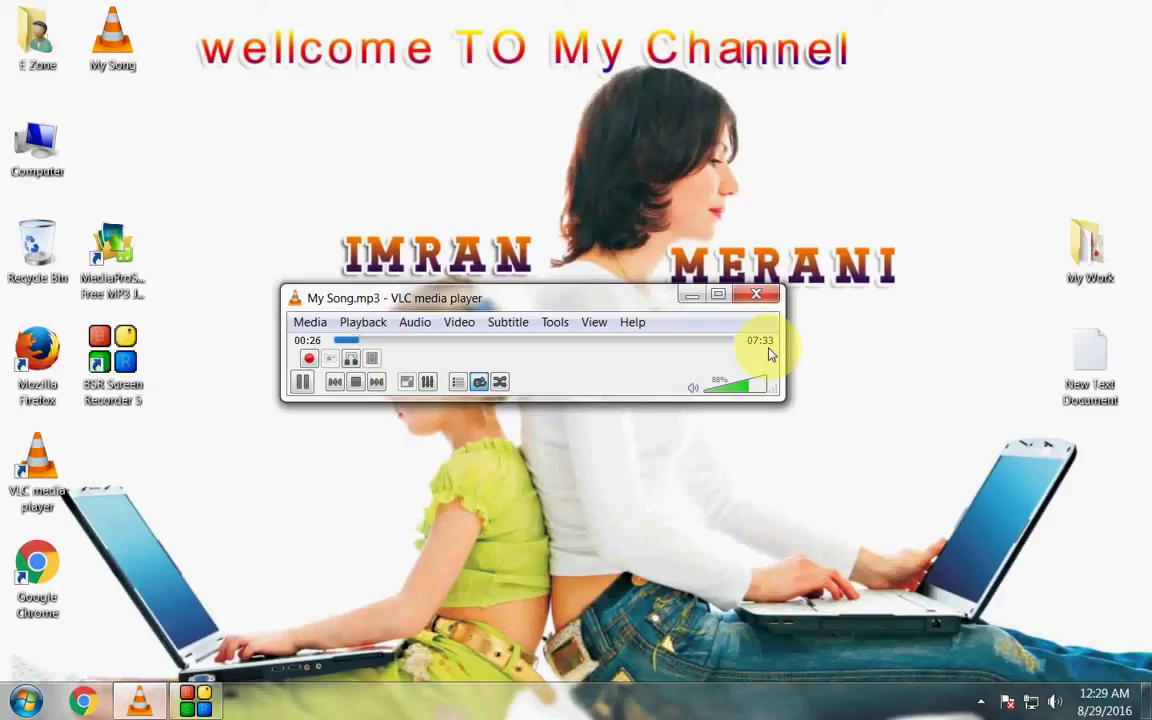
Skip through My Song from about 1:50 to about 5:40 to check that both songs play, and close VLC
{"action": "left_click", "coordinate": [431, 341]}
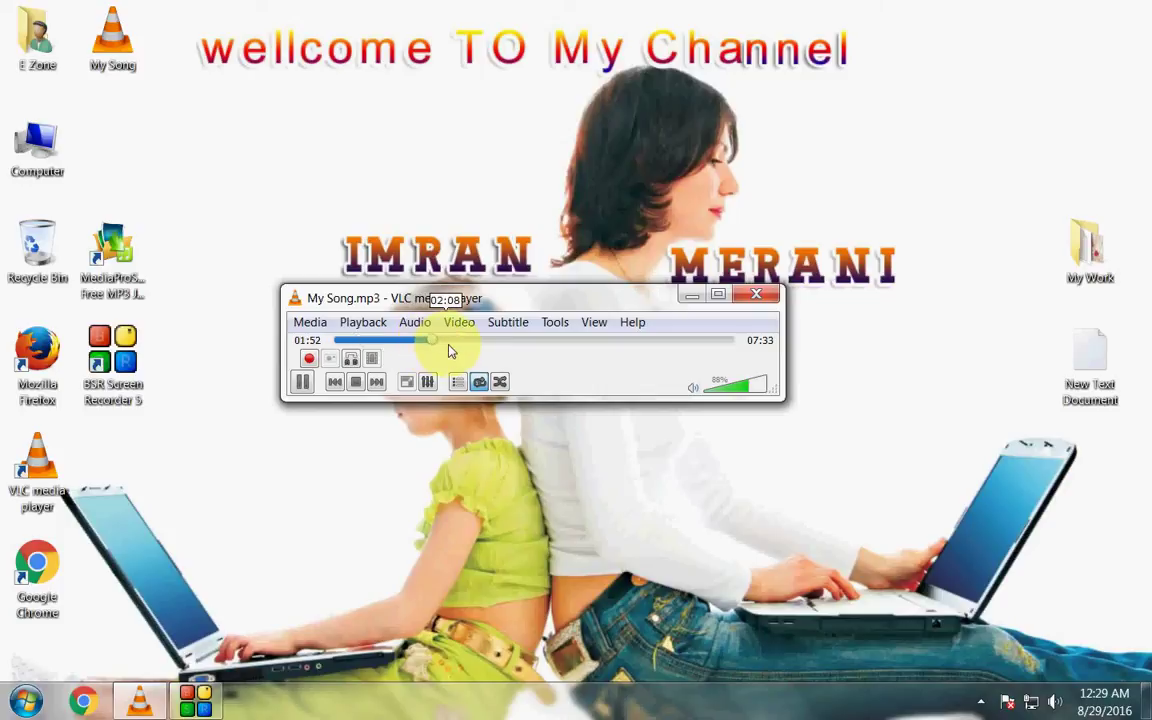
{"action": "left_click", "coordinate": [470, 341]}
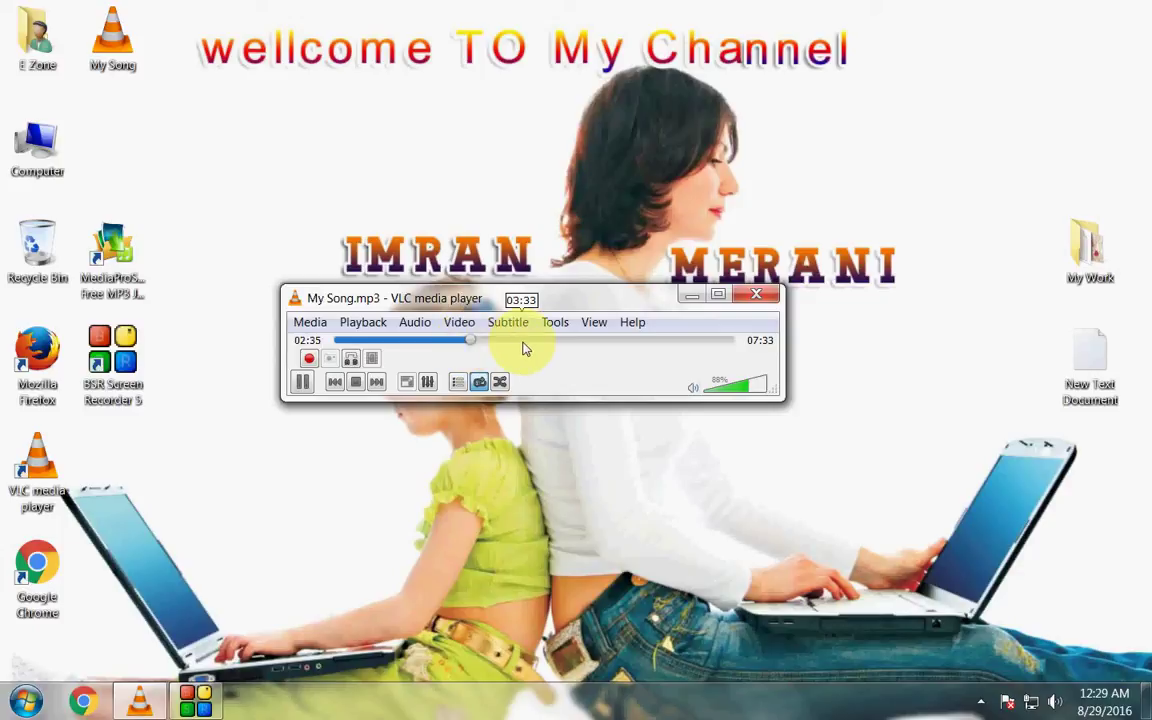
{"action": "left_click", "coordinate": [522, 342]}
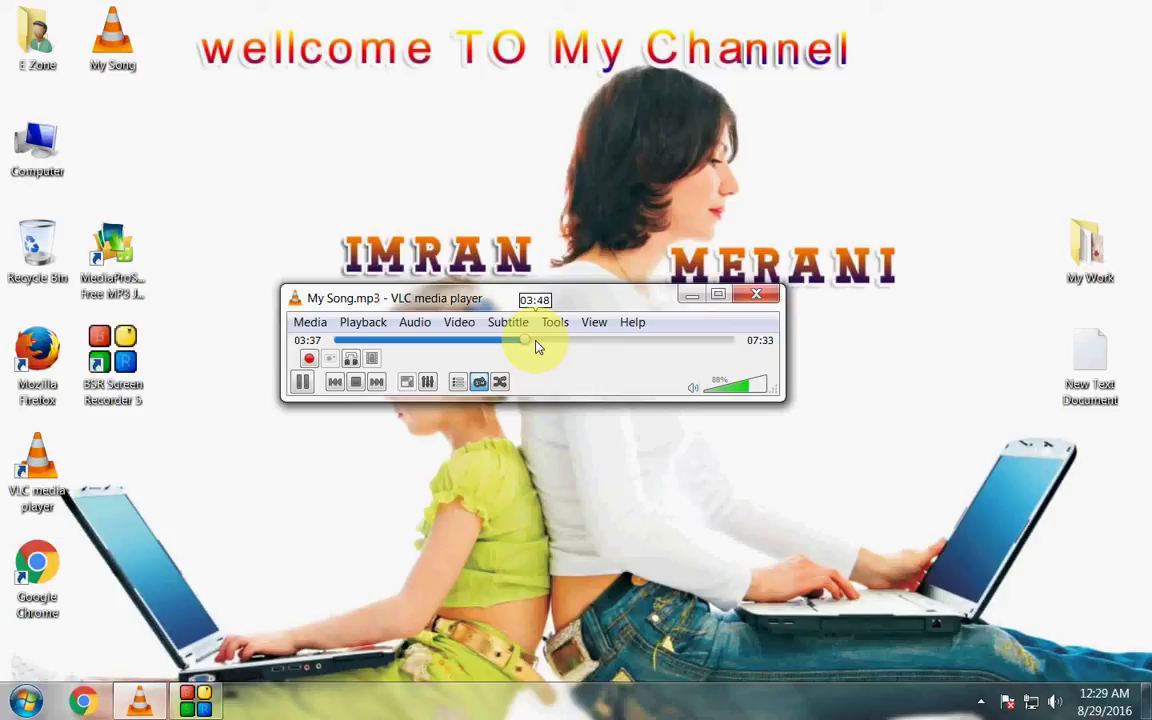
{"action": "left_click", "coordinate": [545, 341]}
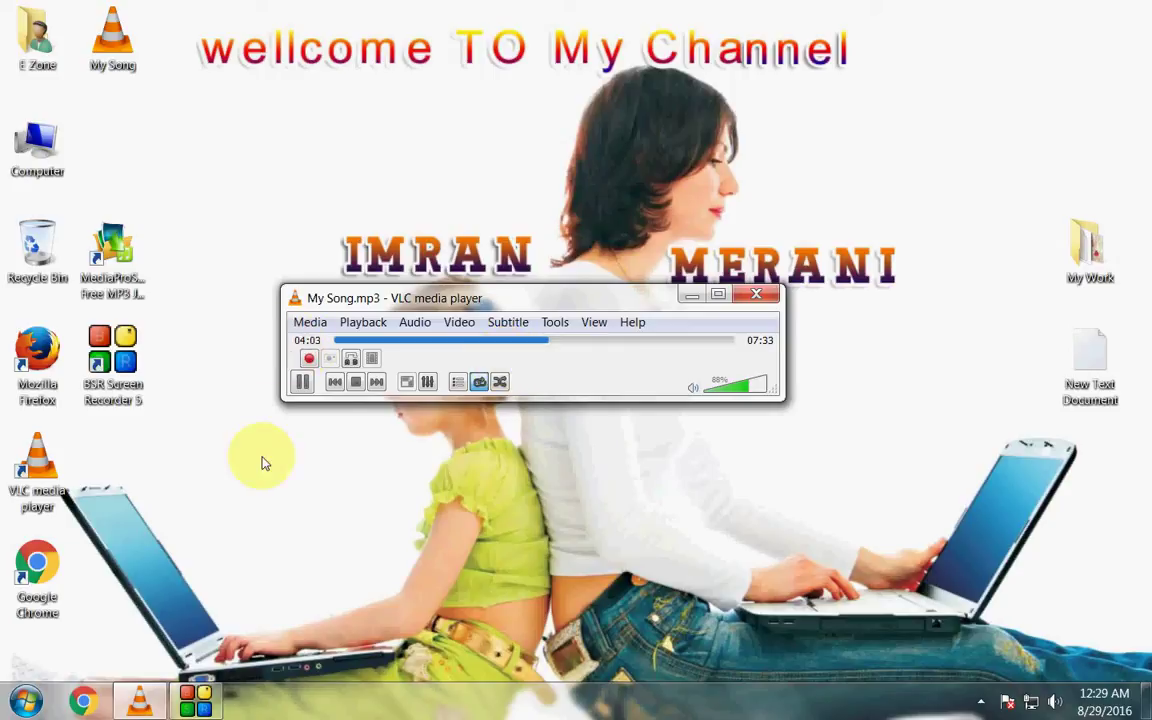
{"action": "left_click", "coordinate": [578, 341]}
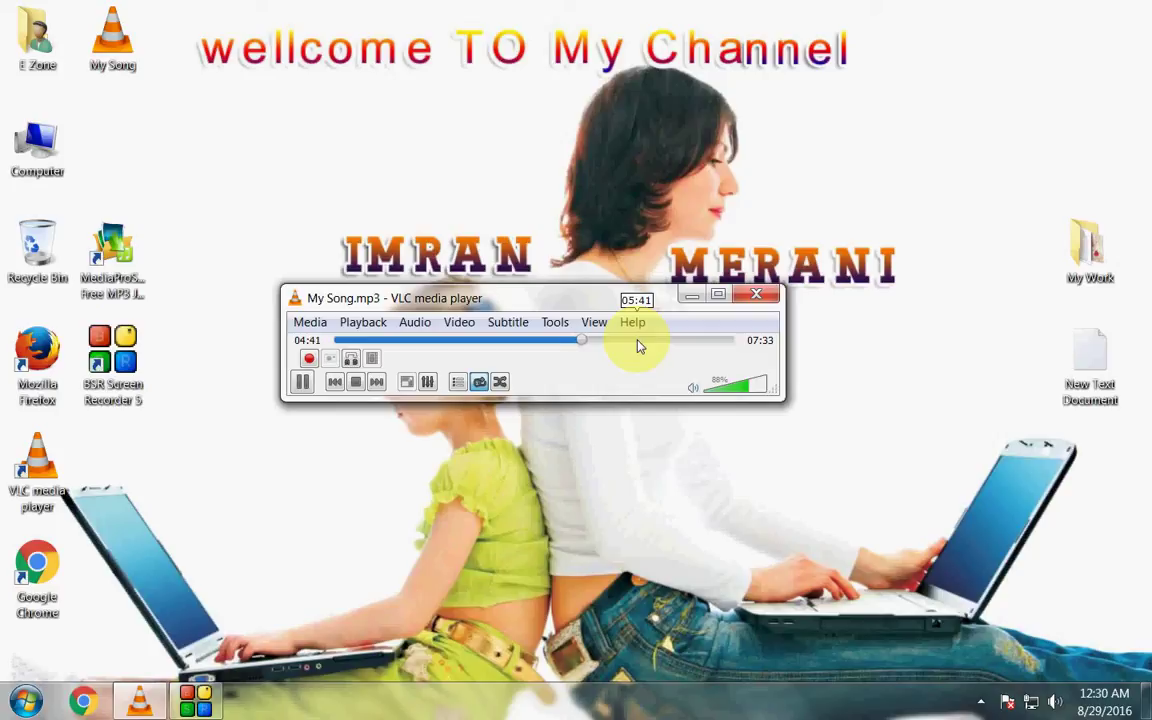
{"action": "left_click", "coordinate": [640, 346]}
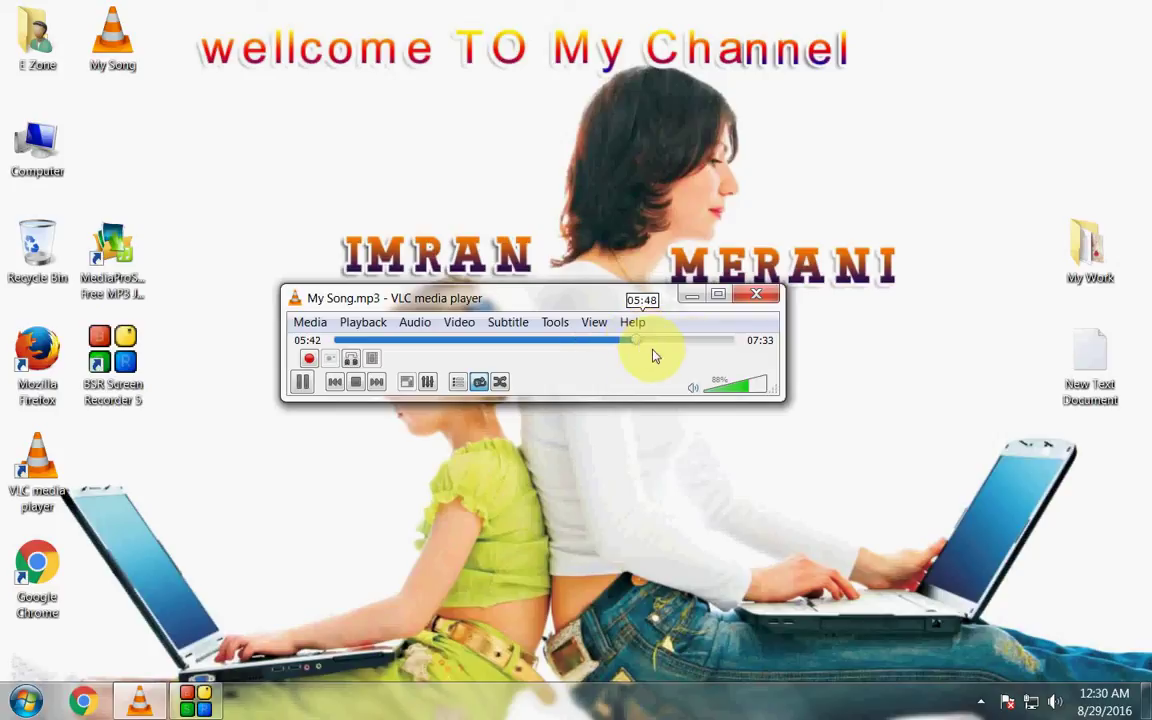
{"action": "left_click", "coordinate": [757, 299]}
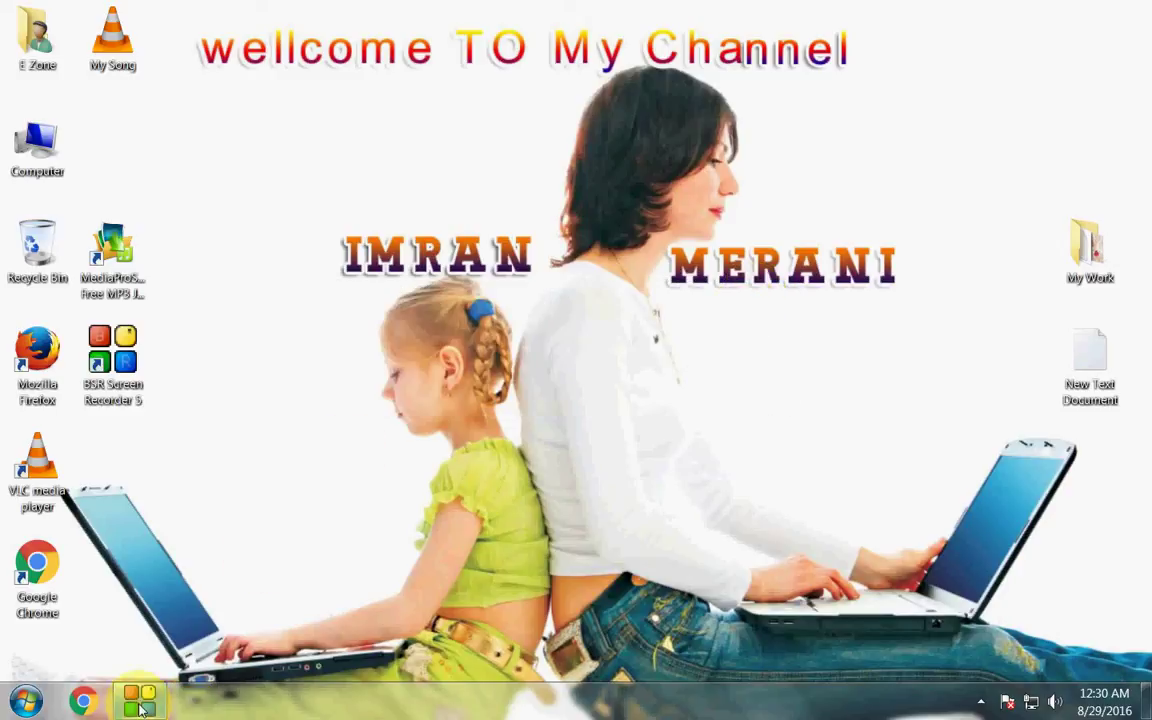
{"action": "mouse_move", "coordinate": [142, 706]}
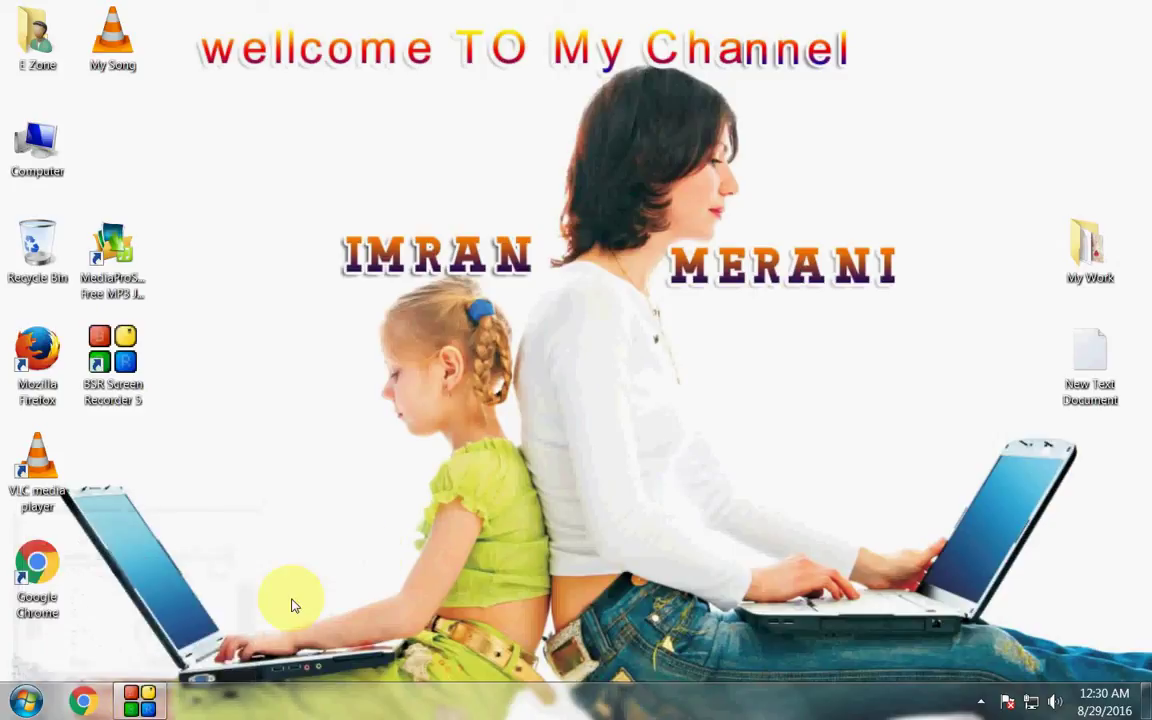
{"action": "left_click", "coordinate": [146, 697]}
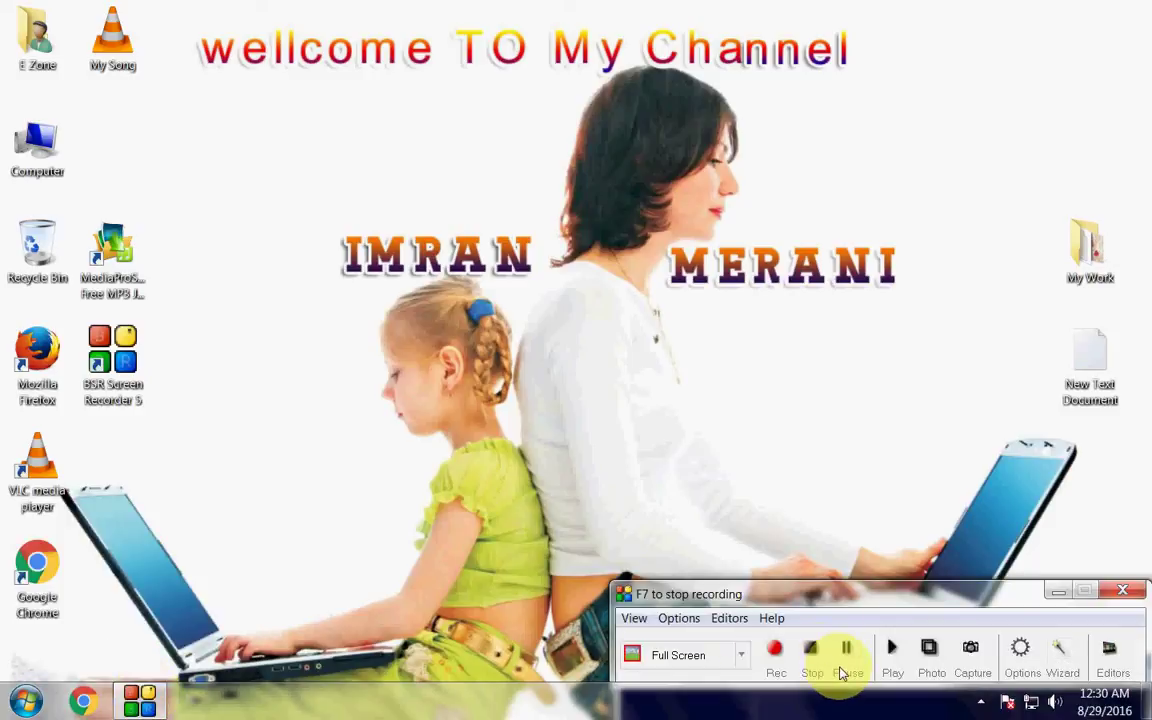